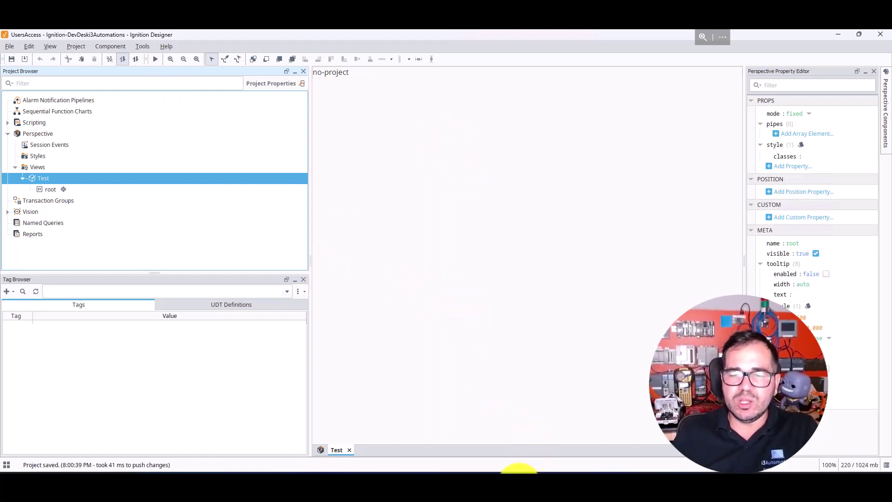
Step: Switch from Ignition Designer to the Identity Providers documentation in Chrome
click(511, 470)
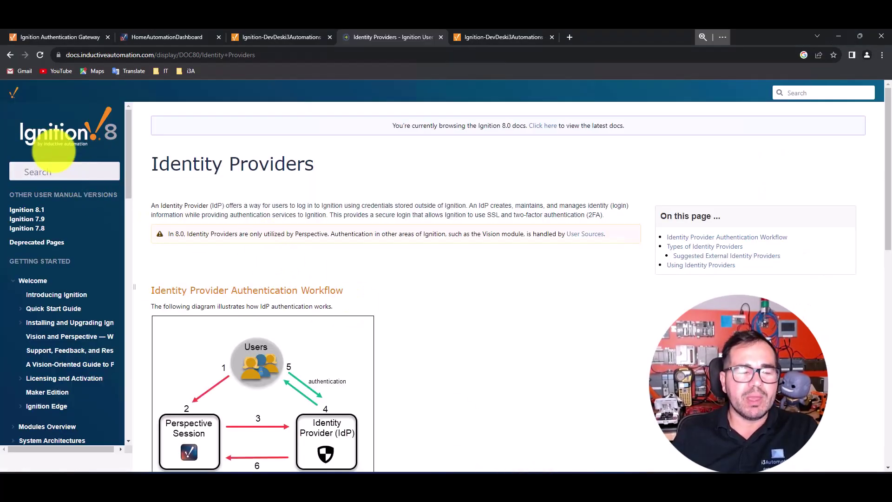
Step: Log in to the gateway Config area as admin and open the Users, Roles user sources list
click(504, 37)
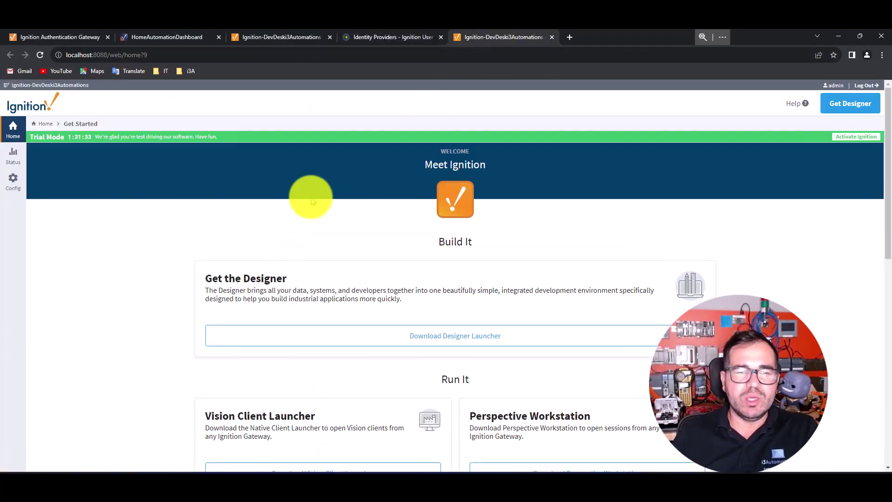
click(13, 182)
click(458, 304)
click(577, 316)
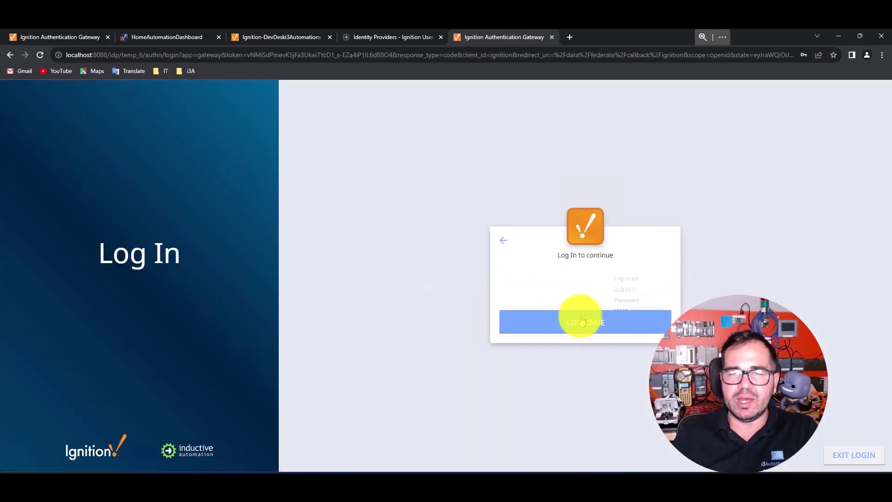
click(573, 334)
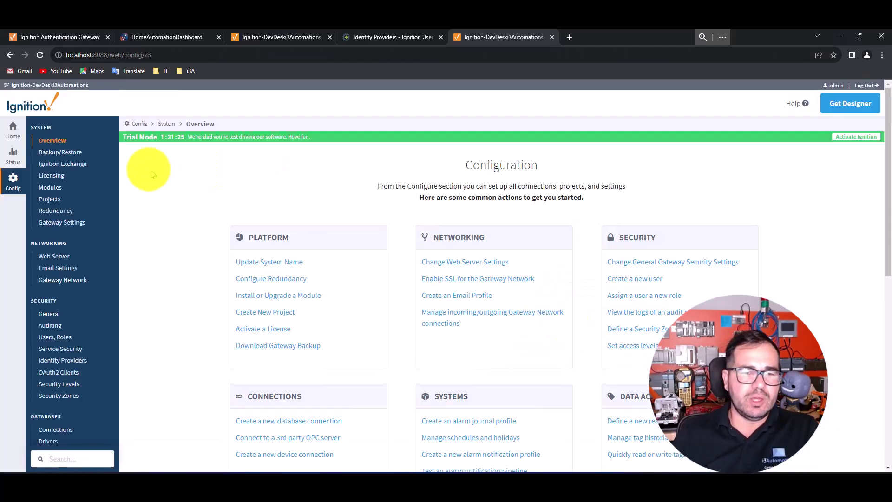
click(55, 338)
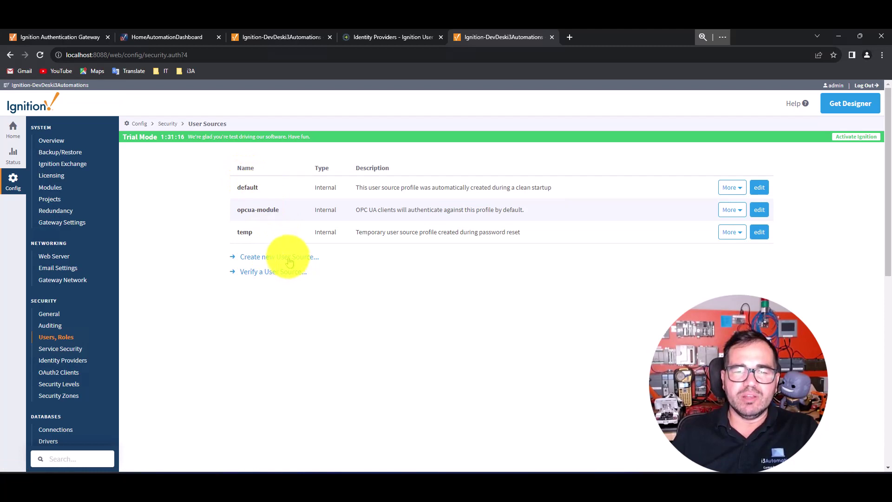
click(287, 260)
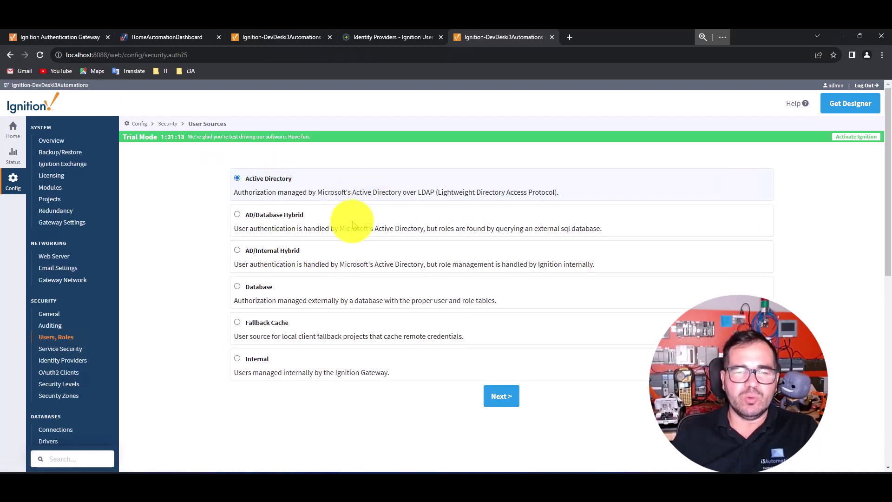
Step: Create an Internal user source named Maintenance, described as 'Users from Maintenance area.'
click(243, 361)
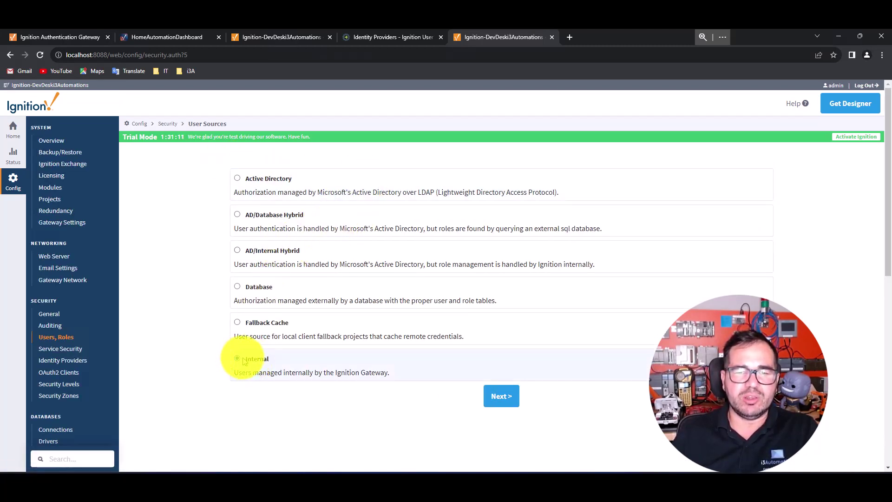
click(504, 396)
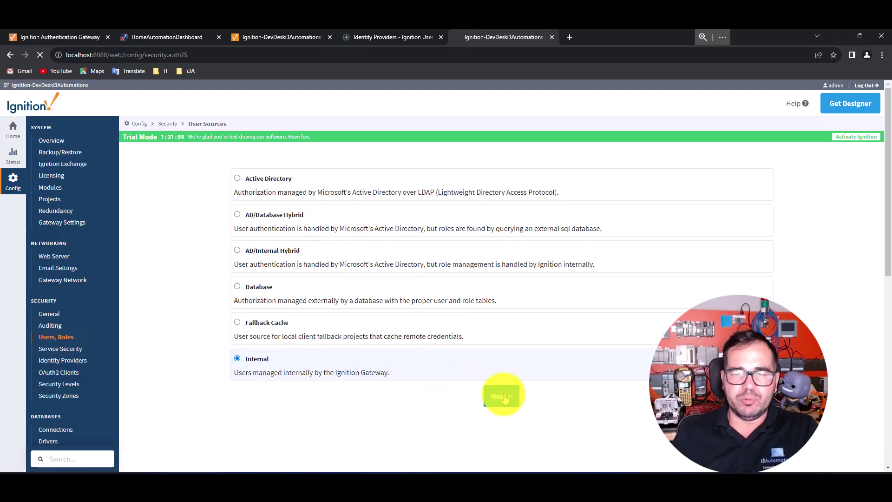
click(343, 197)
drag(344, 197, 295, 197)
text(M)
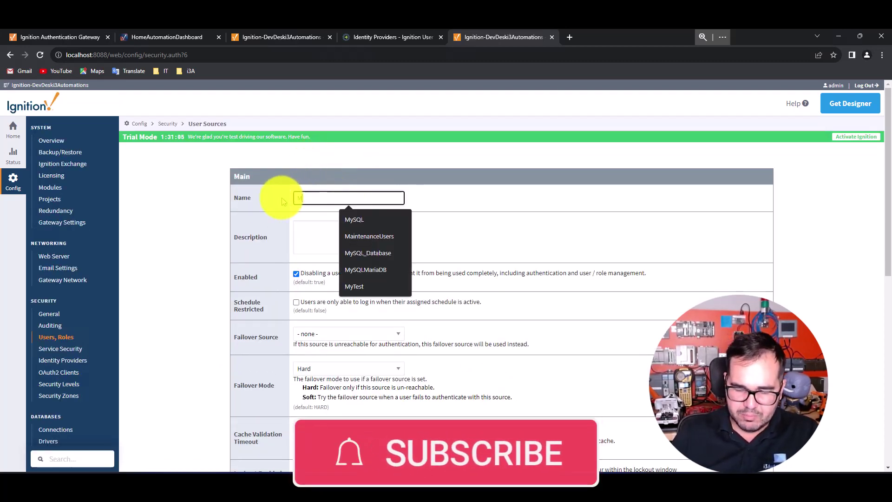
text(aintenance)
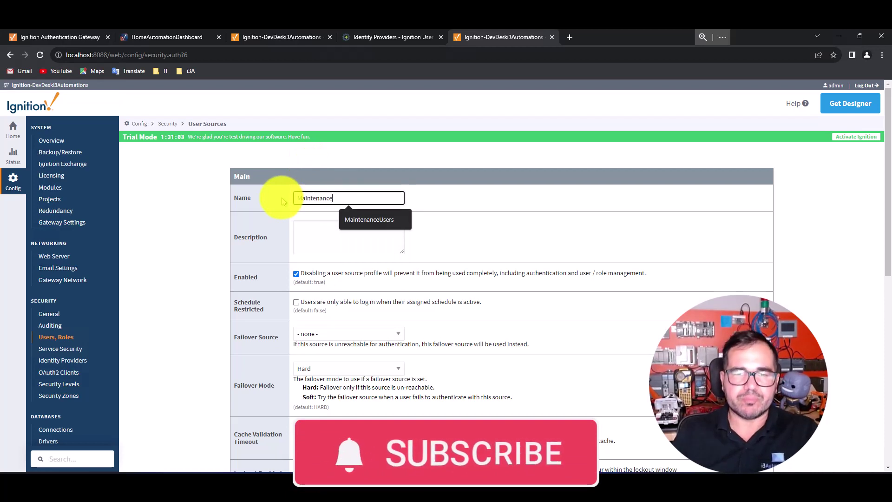
click(316, 240)
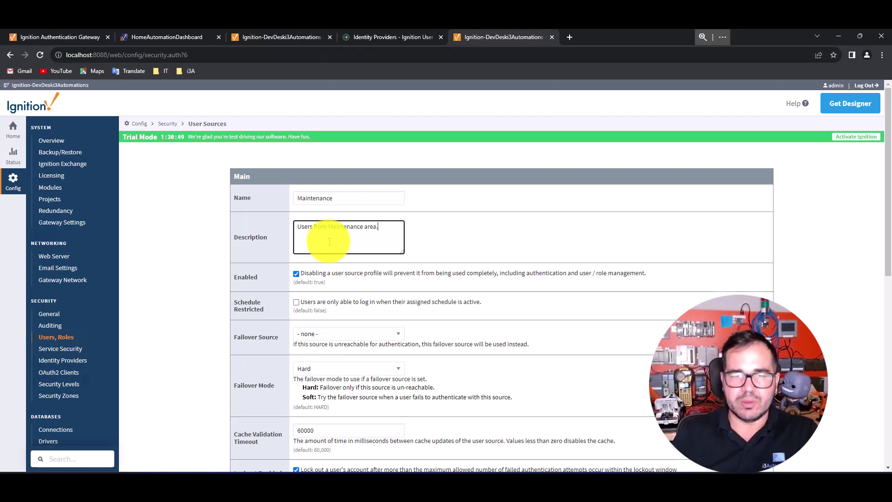
scroll(478, 285, down, 8)
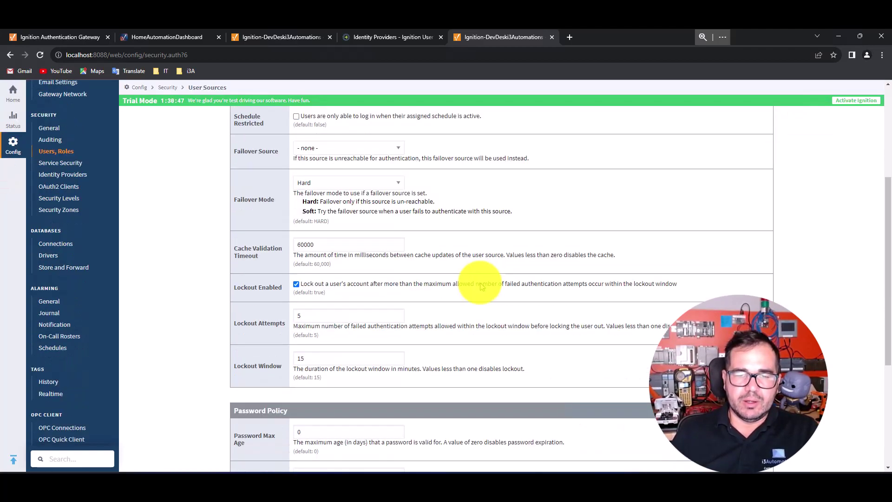
scroll(479, 285, up, 10)
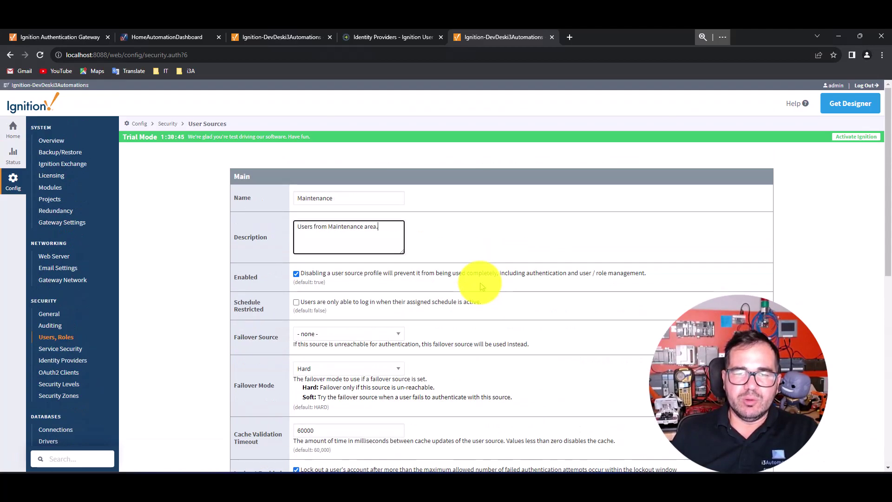
scroll(469, 285, down, 10)
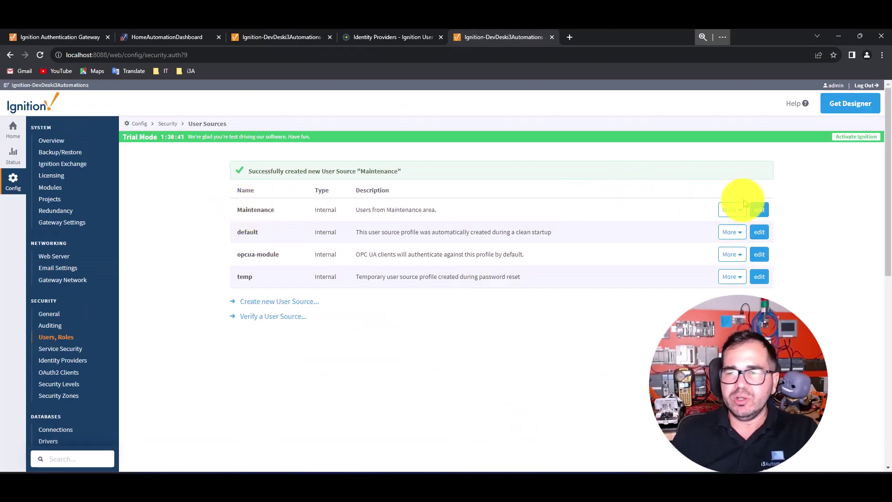
click(732, 210)
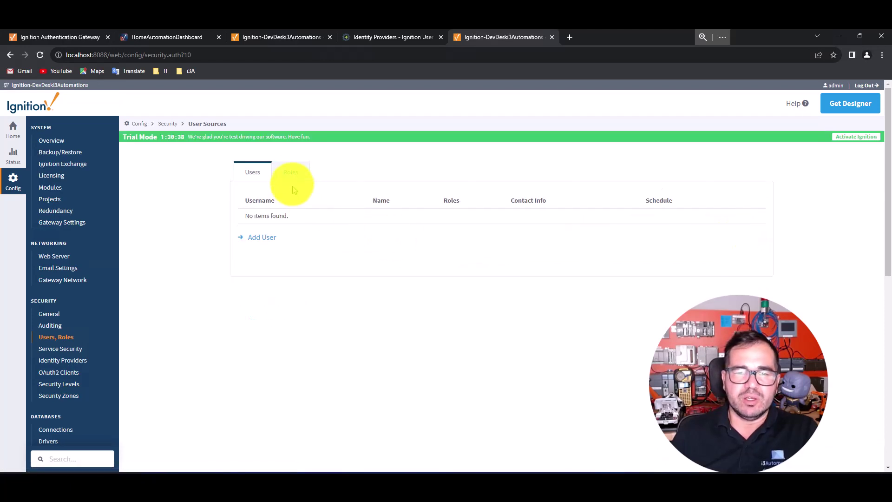
Step: Add an Operator role to the Maintenance user source
click(290, 173)
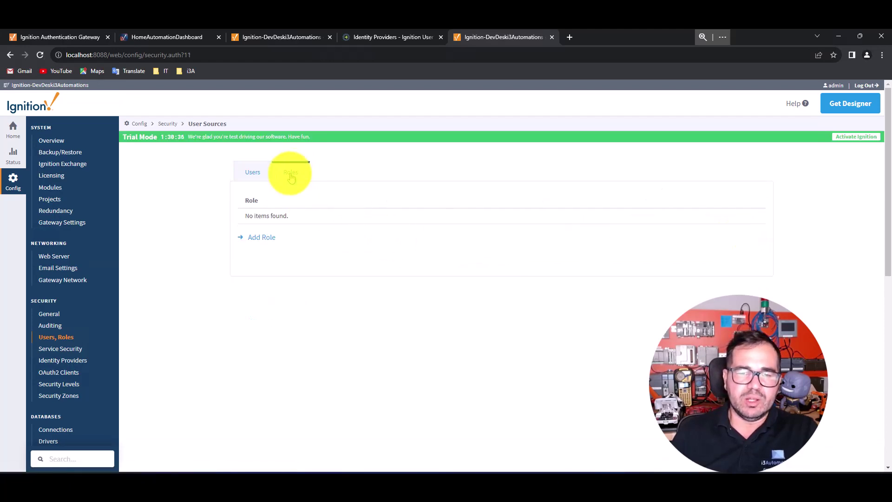
click(258, 238)
click(348, 232)
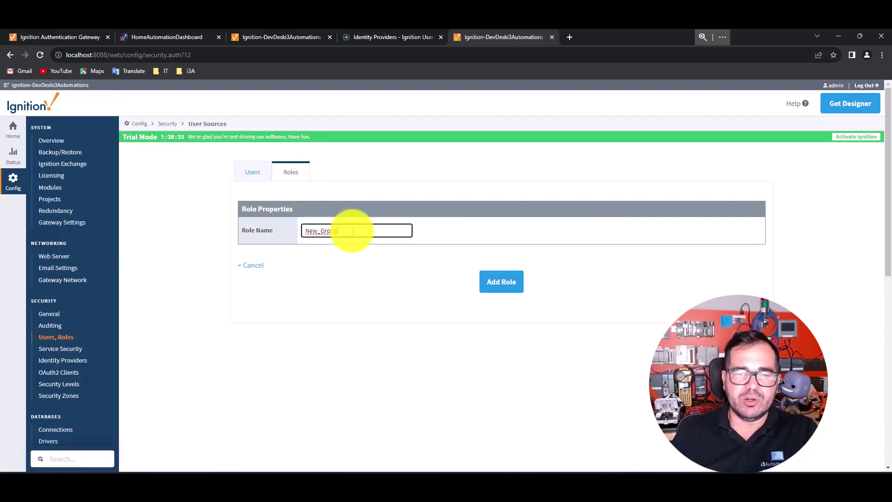
drag(349, 233, 298, 227)
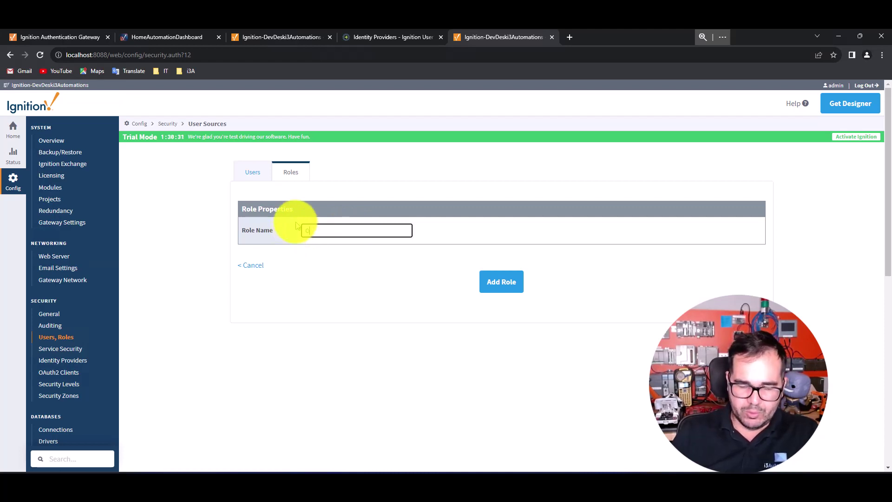
text(Operator)
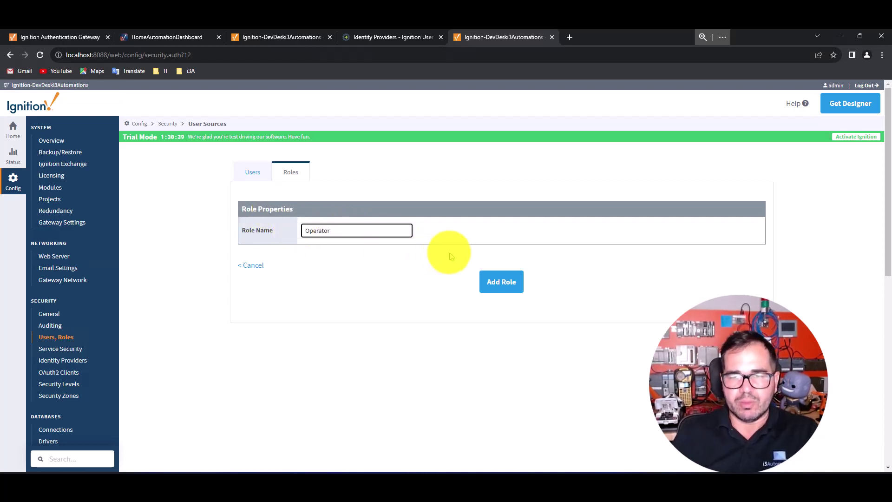
click(499, 280)
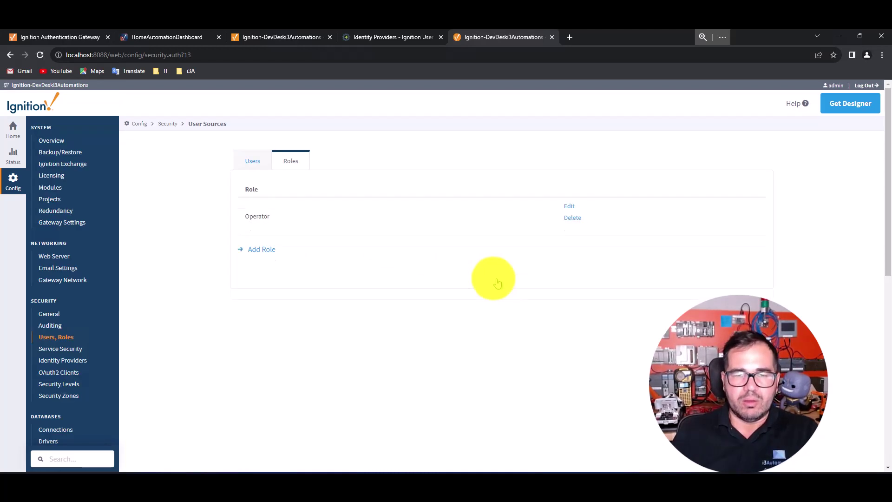
Step: Add a second role, Manager, and return to the Users list
click(258, 258)
click(342, 230)
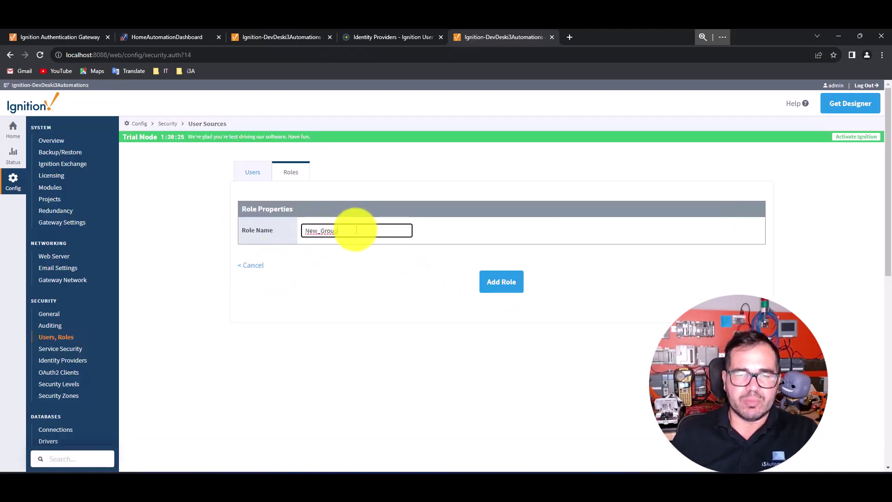
drag(348, 232, 299, 231)
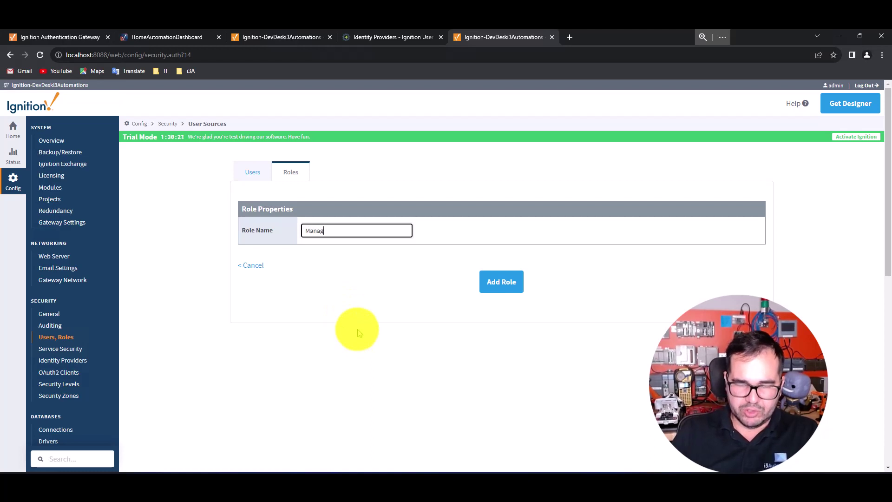
click(502, 281)
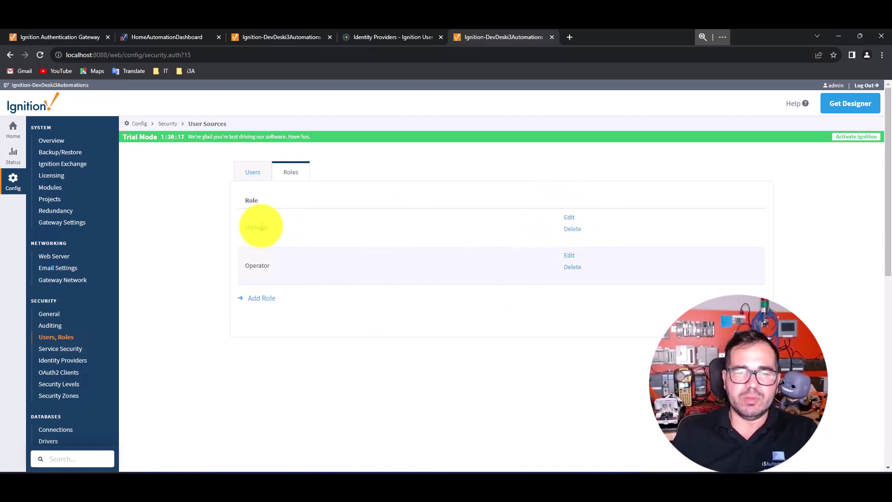
click(249, 176)
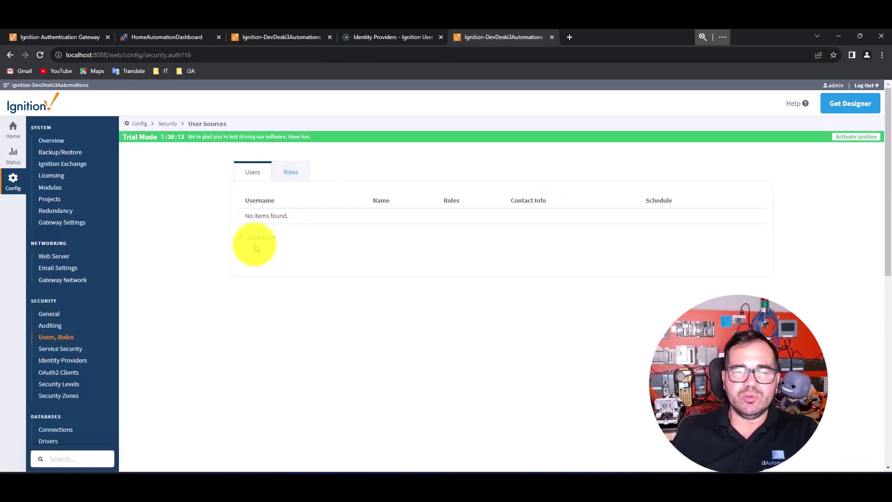
Step: Start a new user, entering its username and the password twice
click(262, 237)
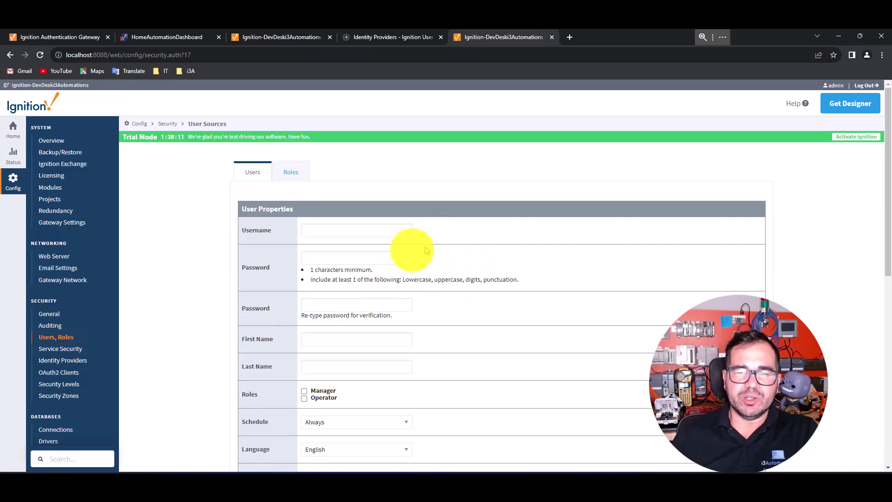
click(325, 230)
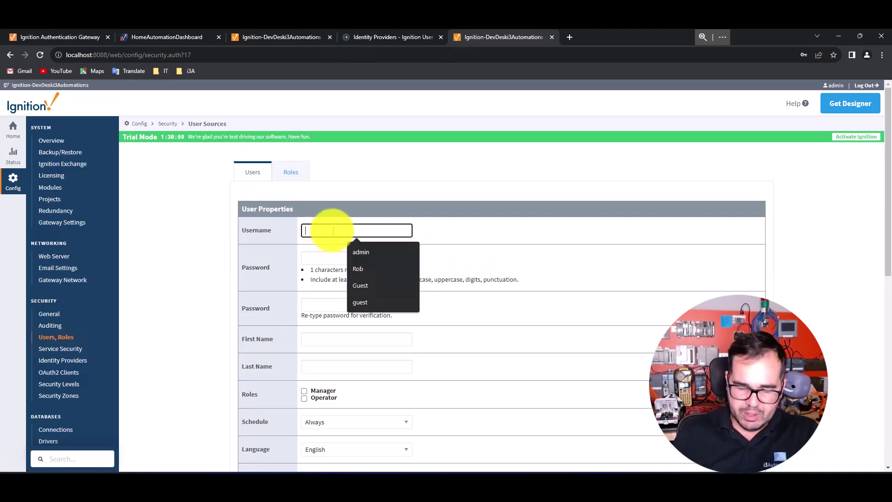
text(Alex)
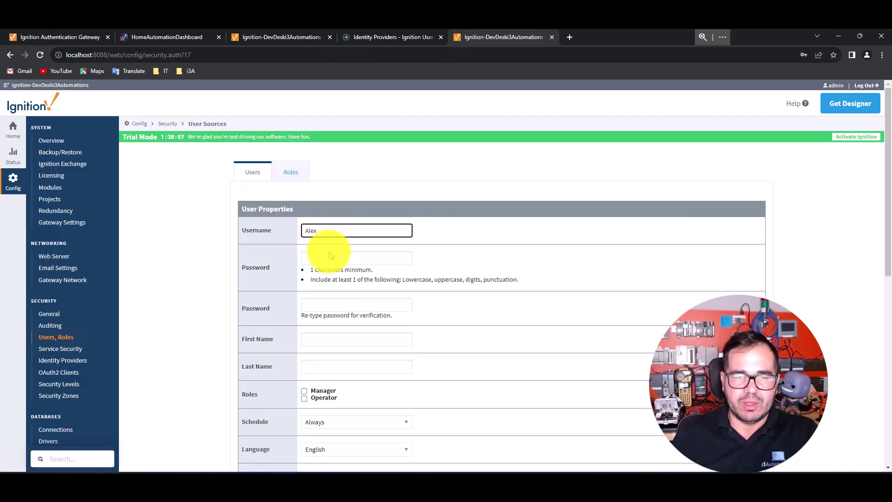
click(328, 258)
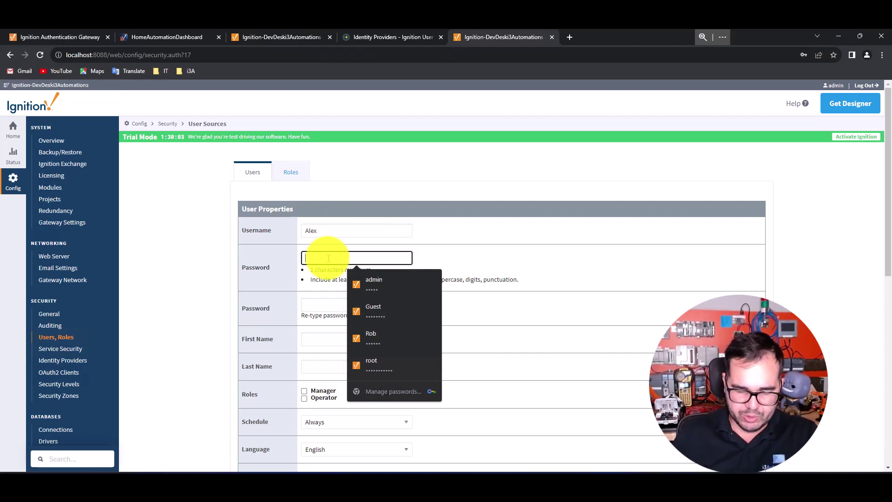
text(•)
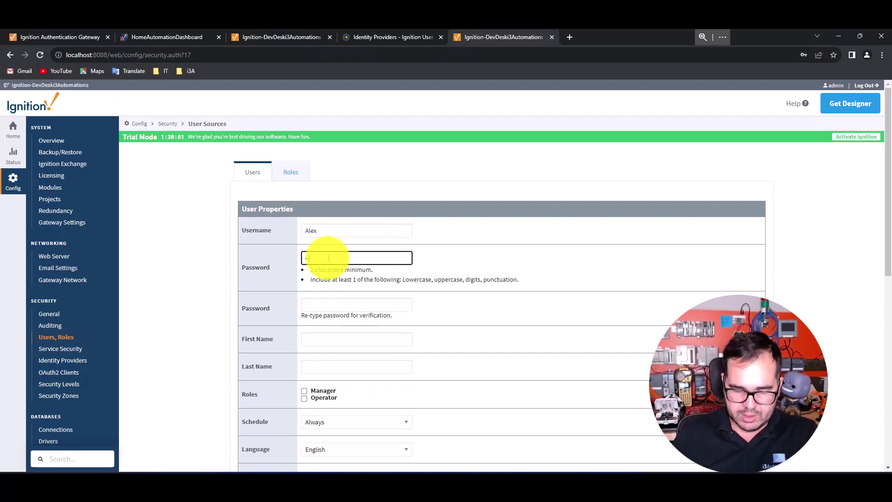
click(333, 306)
text(•)
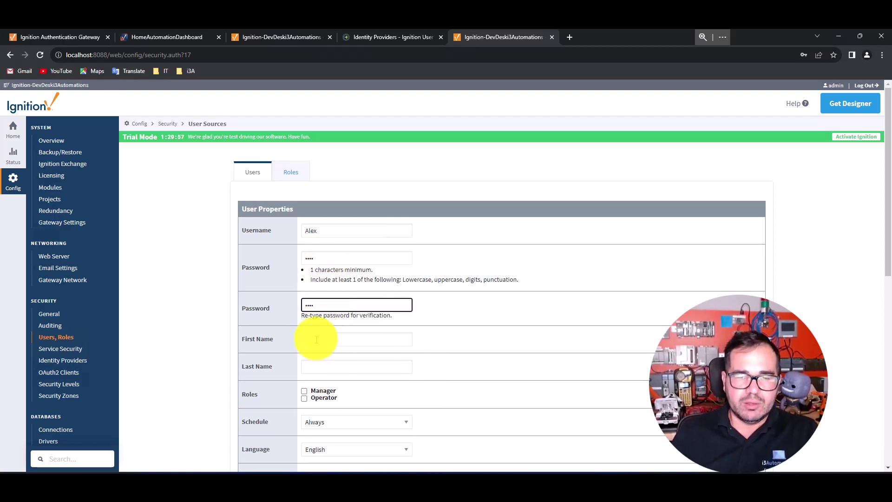
Step: Fill in the user's first and last name, assign the Manager role, and add the user
click(319, 339)
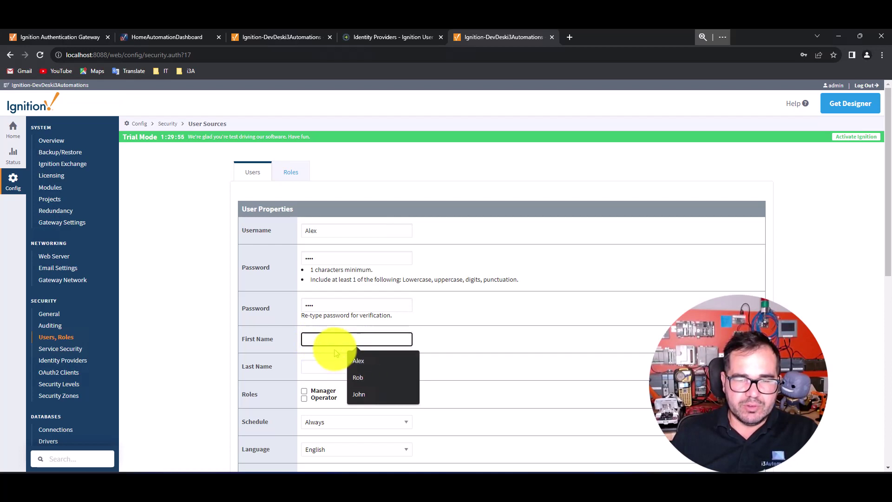
click(359, 362)
click(323, 367)
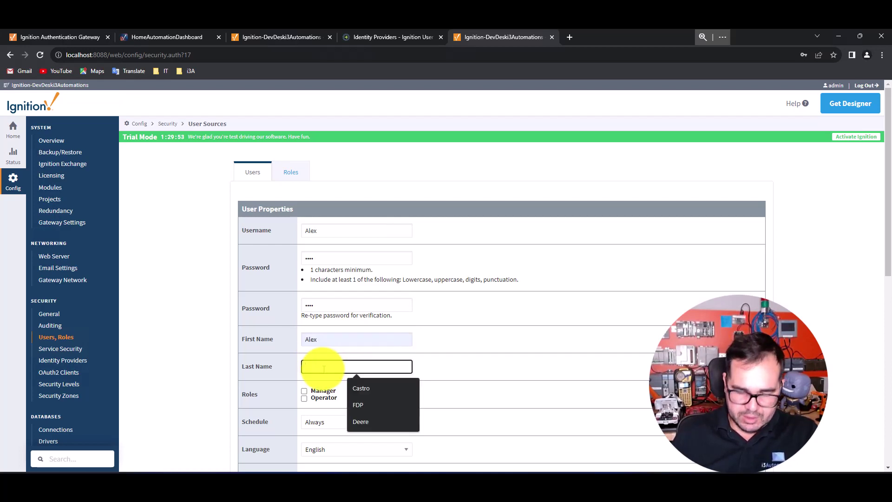
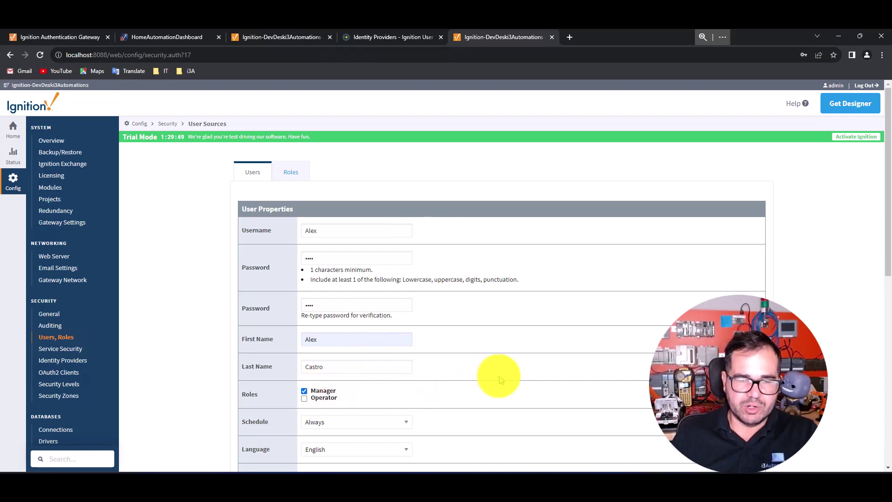
scroll(498, 372, down, 2)
scroll(489, 328, down, 3)
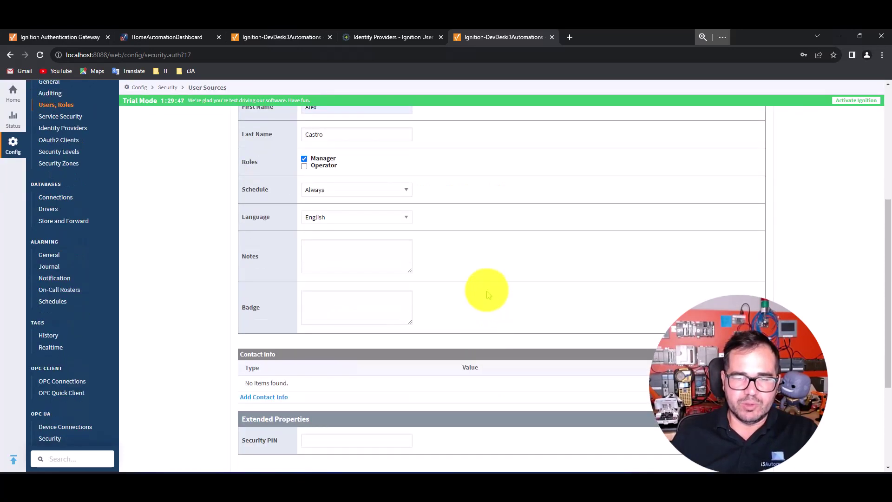
scroll(493, 298, down, 3)
click(500, 332)
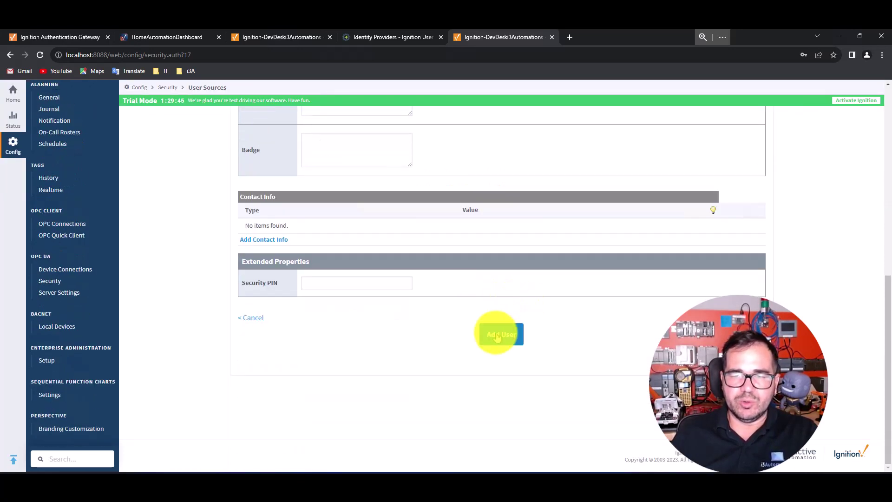
click(529, 181)
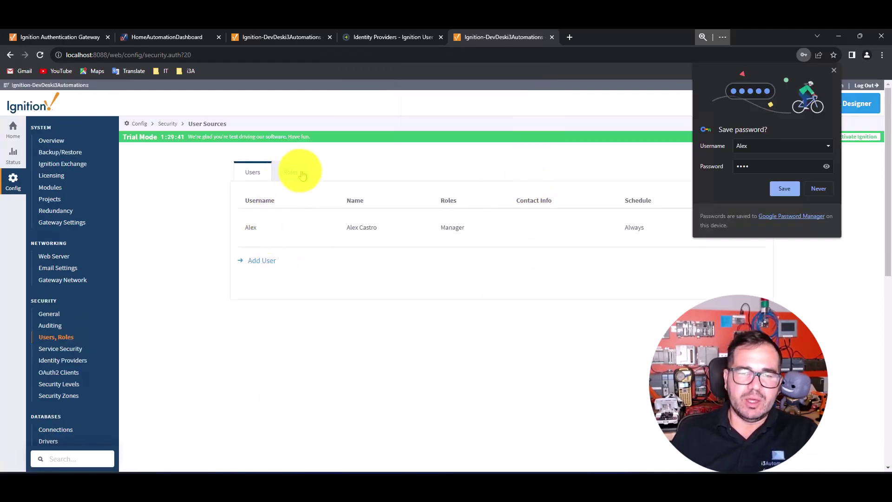
Step: Start a second user, entering its username and the password twice
click(260, 261)
click(346, 229)
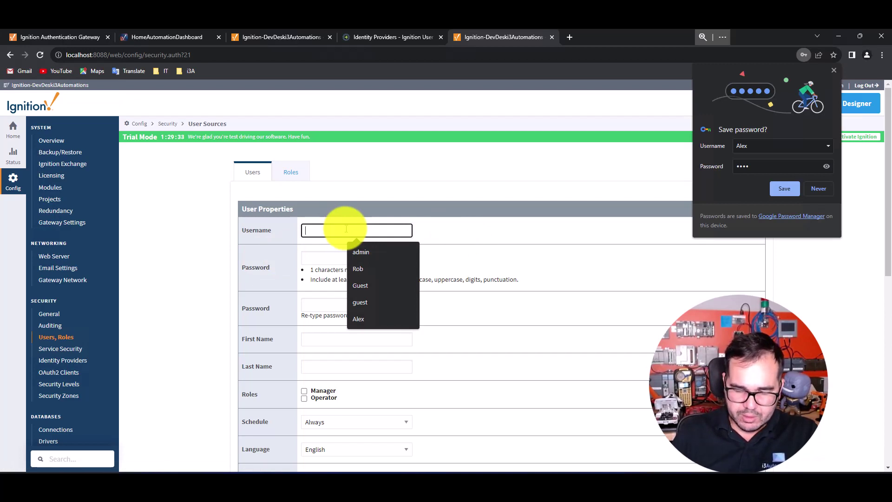
text(Alexander)
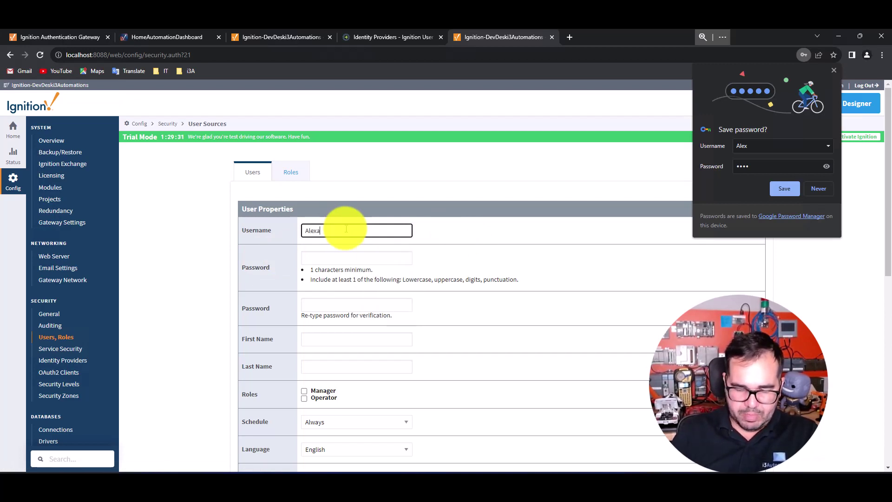
click(336, 257)
text(p)
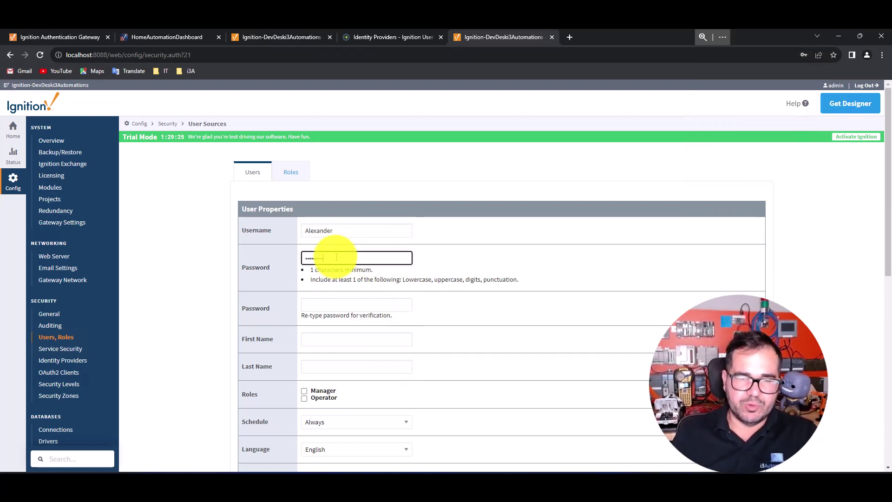
click(326, 304)
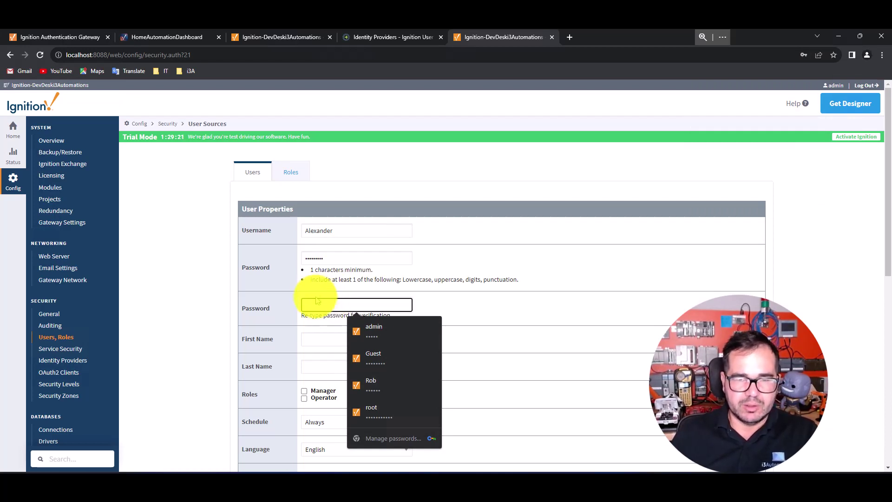
text(p)
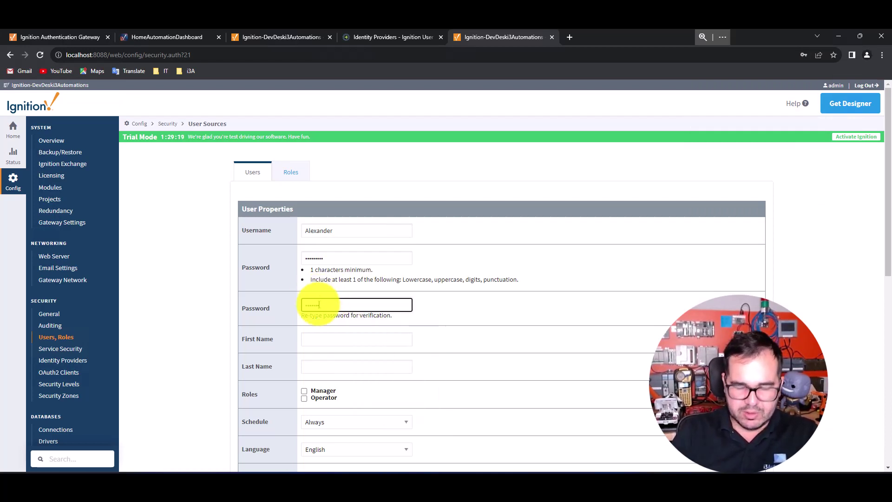
Step: Enter the user's first and last name, assign the Operator role, and add the user
click(323, 339)
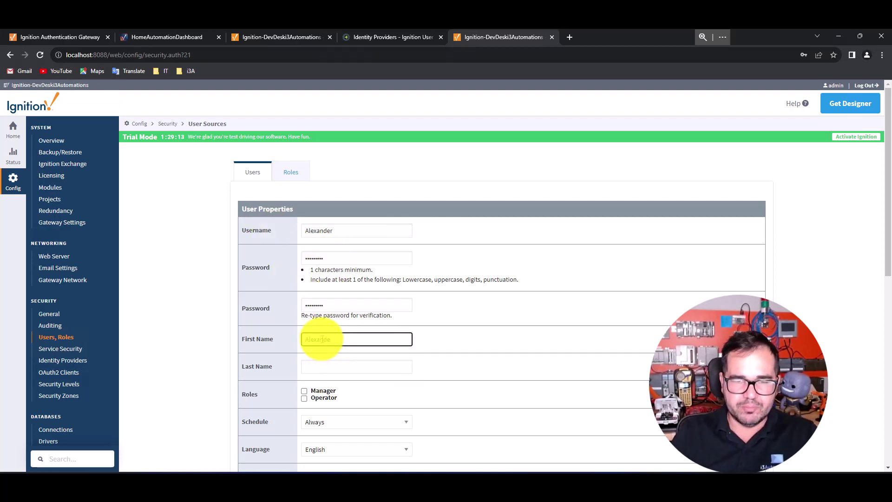
click(325, 369)
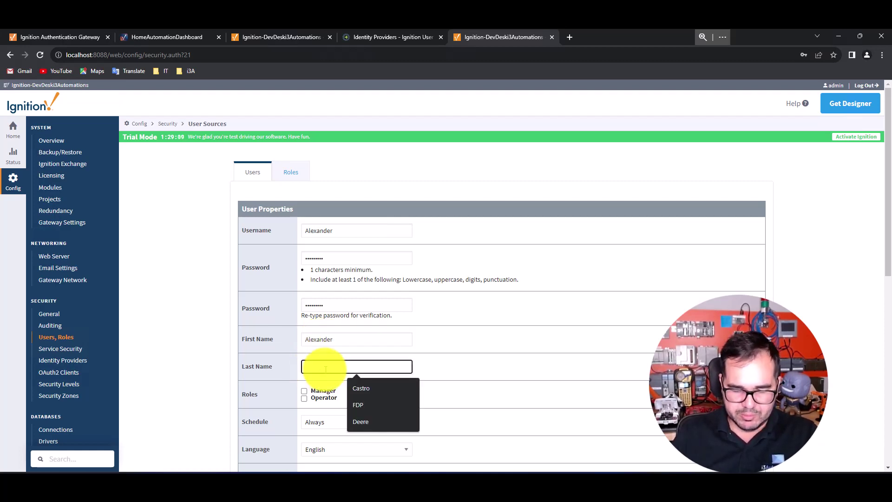
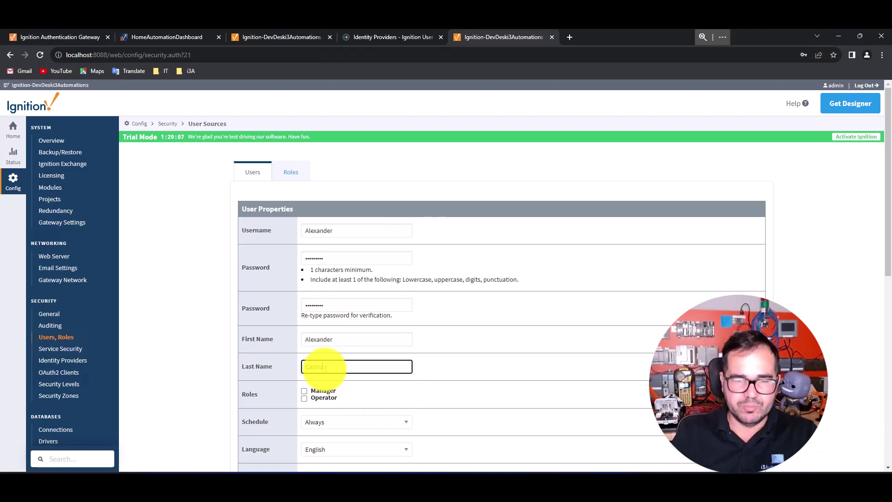
click(305, 398)
scroll(540, 362, down, 4)
scroll(553, 422, down, 5)
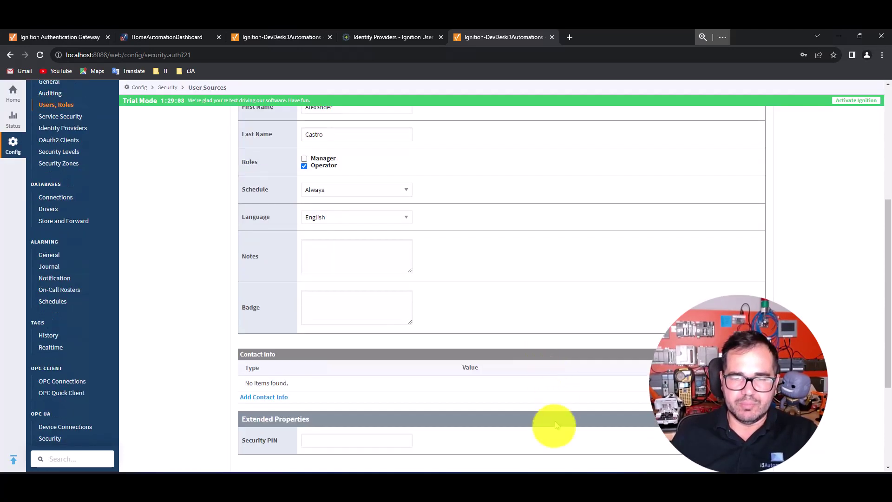
click(510, 343)
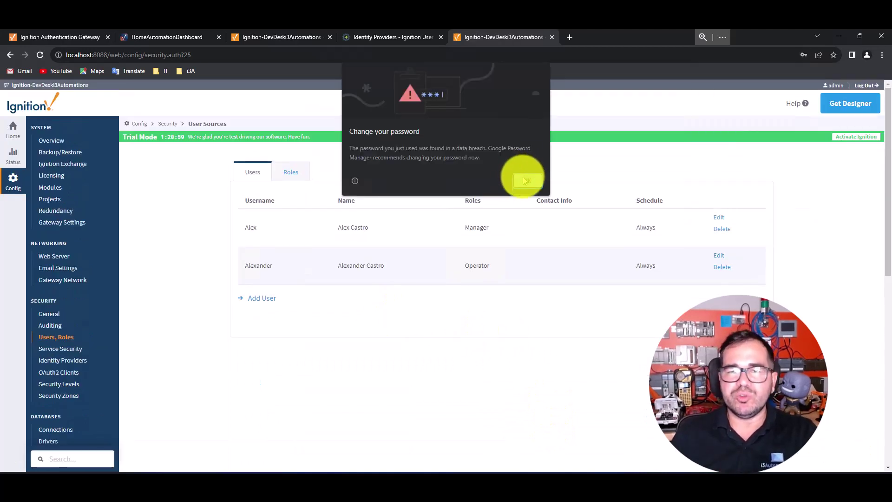
click(525, 182)
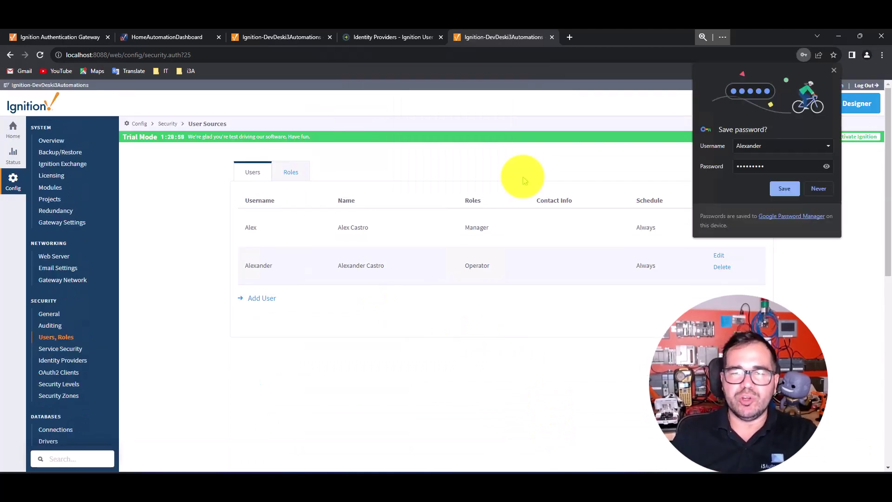
click(785, 190)
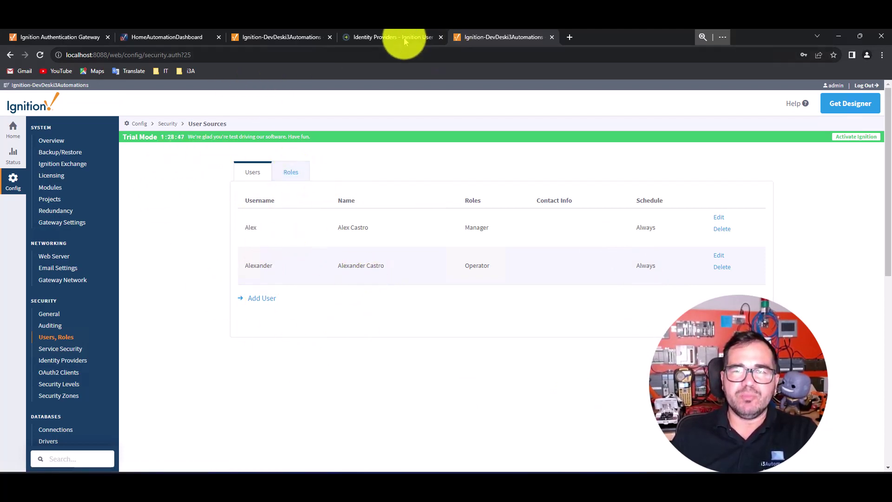
click(389, 37)
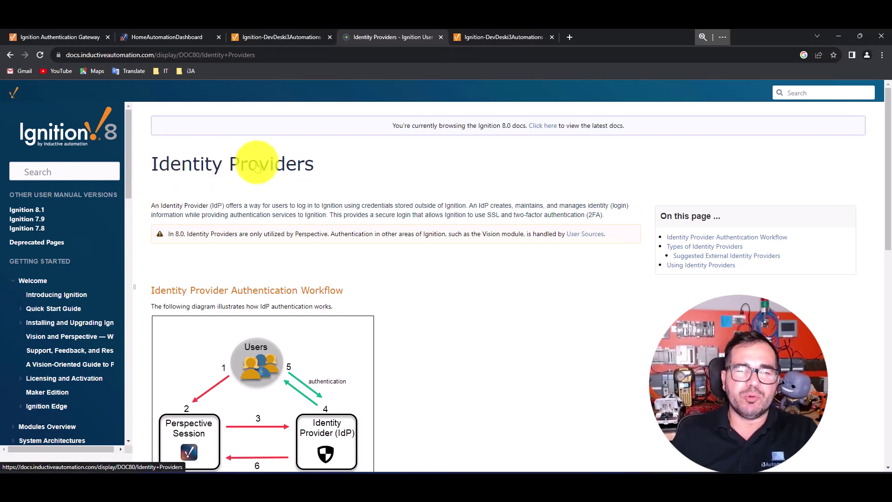
scroll(484, 267, down, 2)
scroll(483, 267, down, 1)
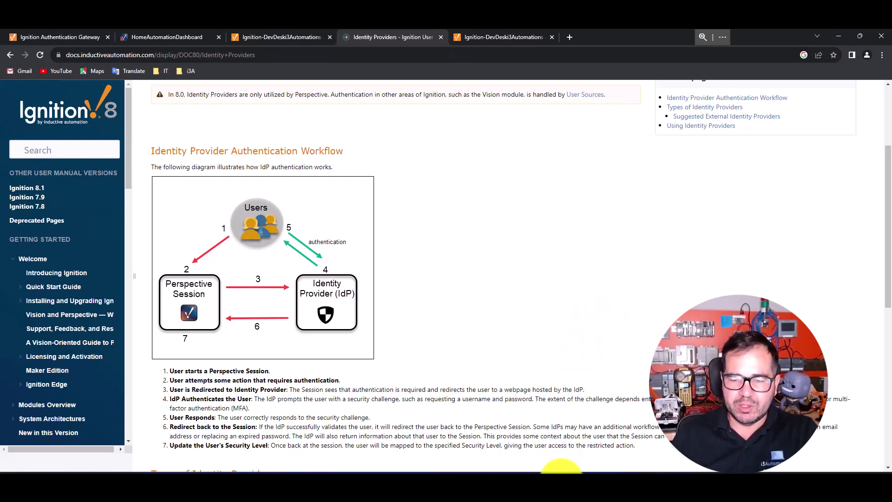
mouse_move(561, 471)
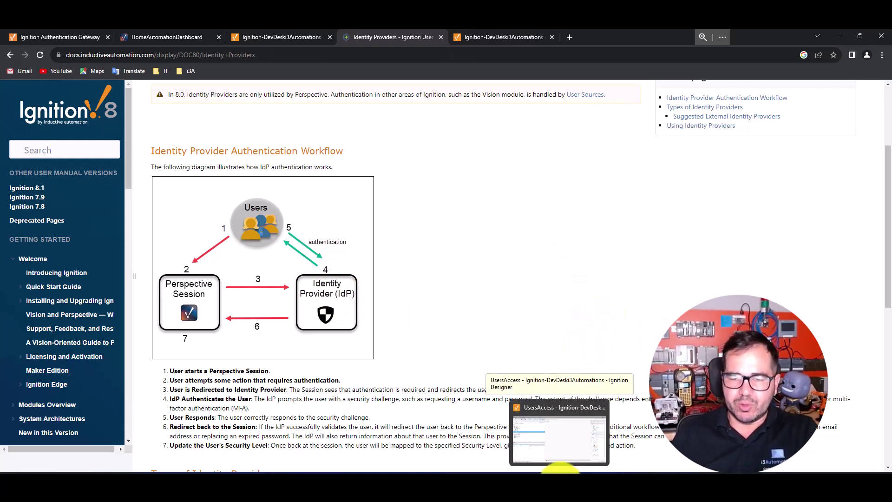
click(560, 470)
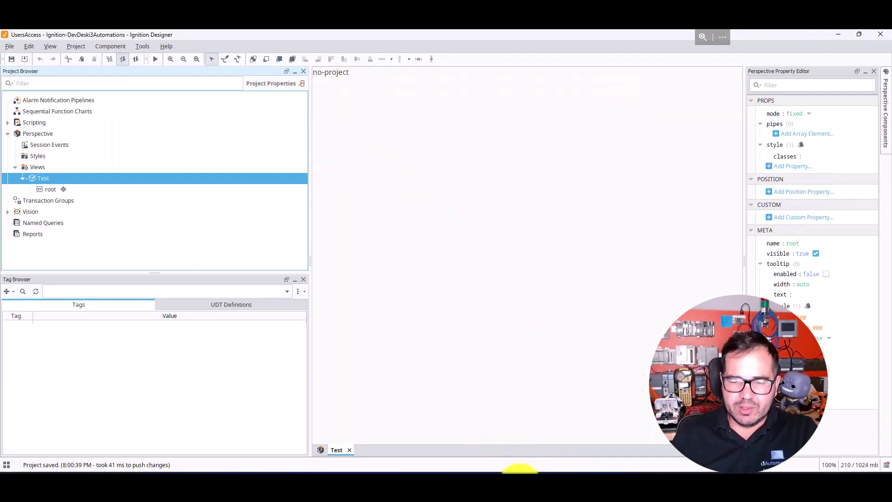
click(520, 470)
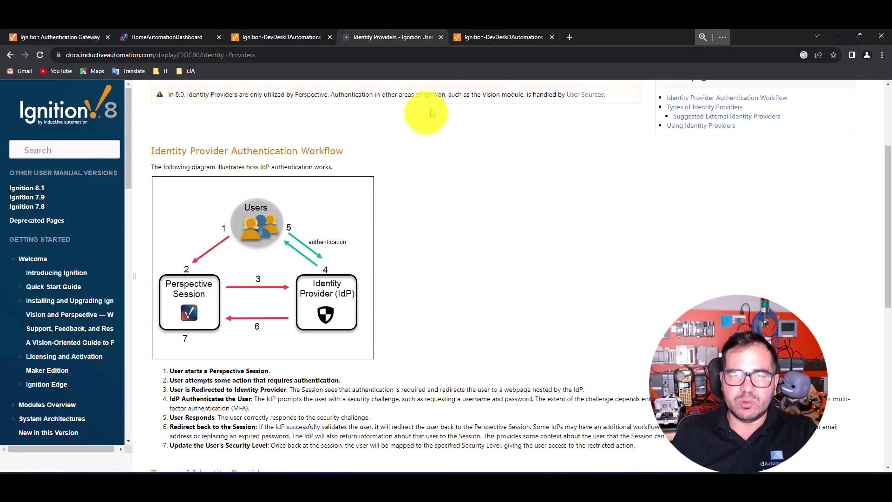
click(491, 39)
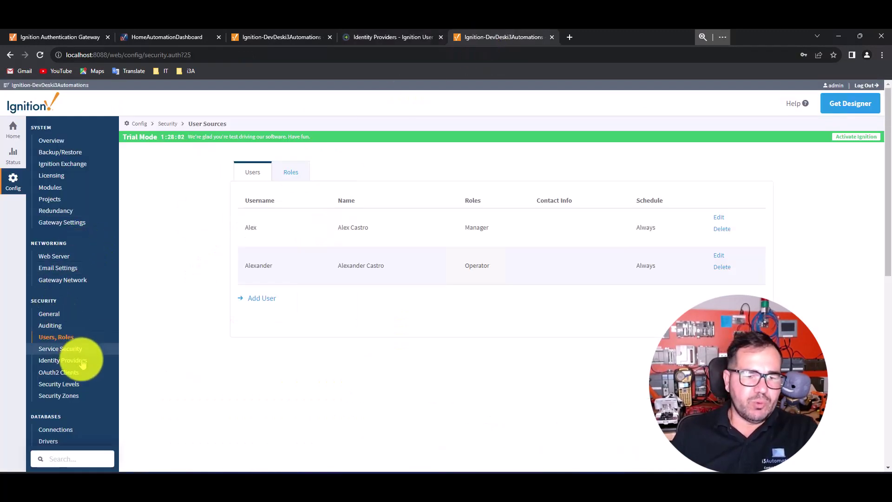
Step: Log back in to the gateway as admin and open the Identity Providers list
click(58, 365)
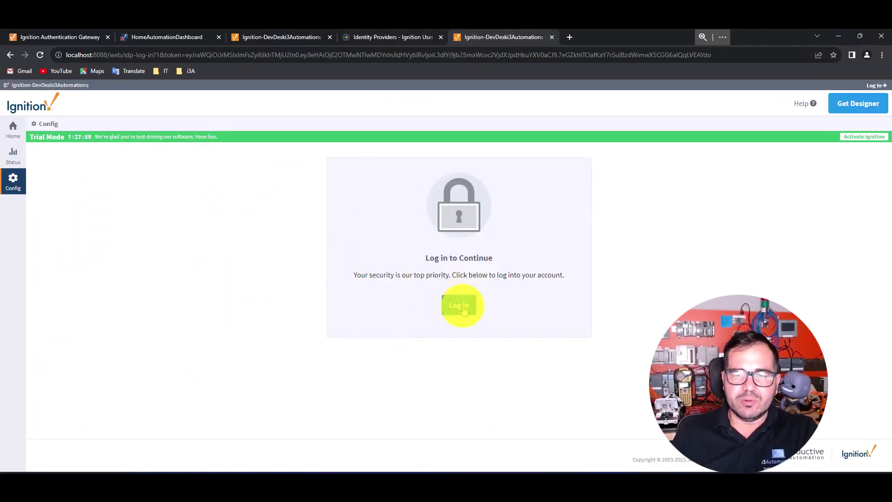
click(463, 309)
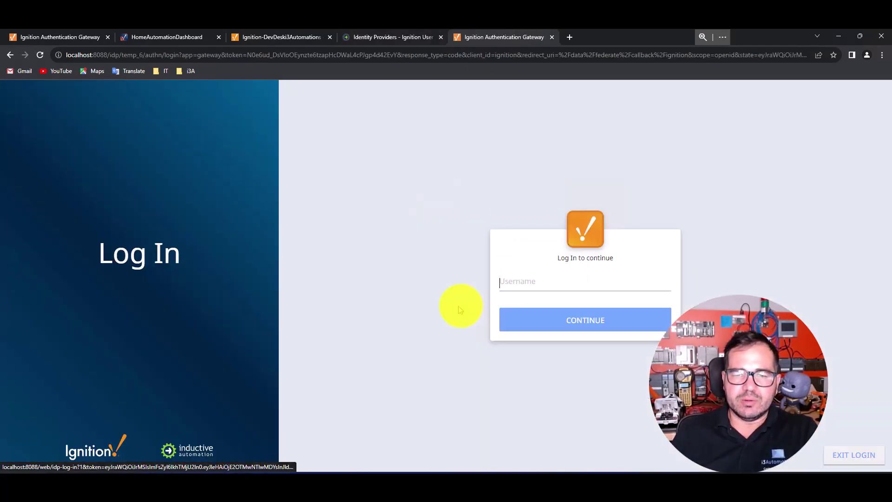
click(538, 282)
click(576, 391)
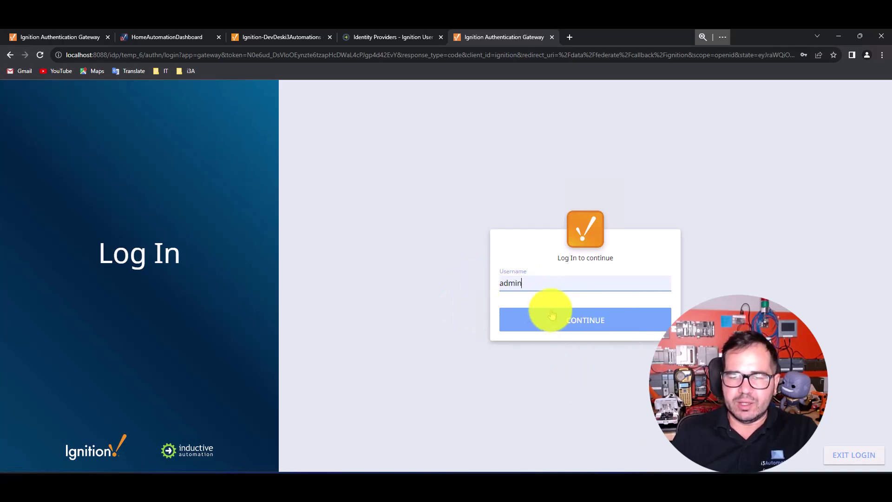
click(552, 315)
click(562, 332)
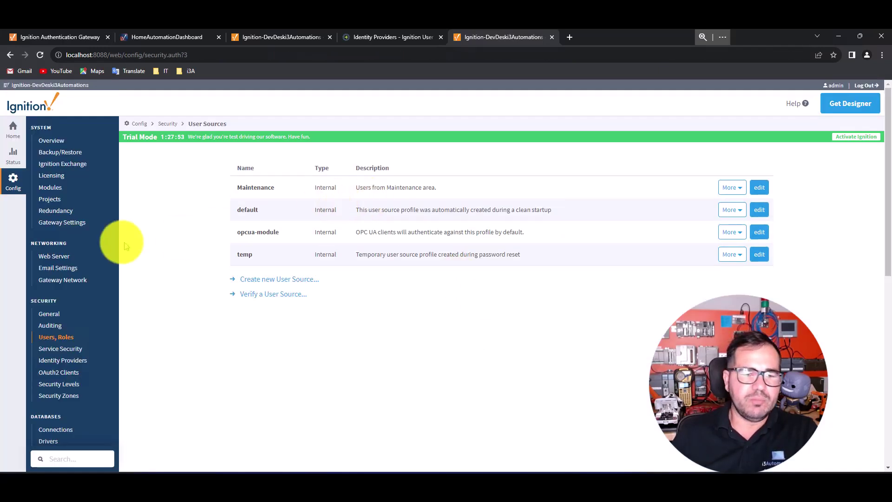
click(63, 360)
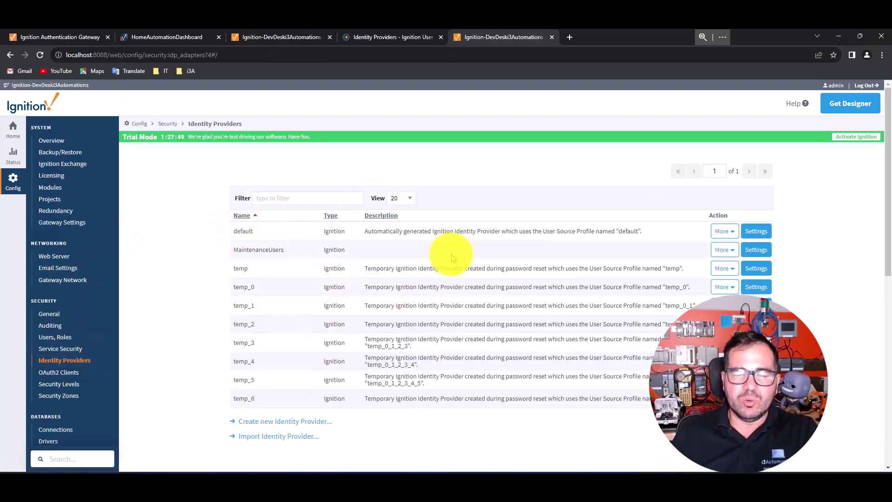
Step: Start a new Ignition-type identity provider and name it Maintenance
click(282, 422)
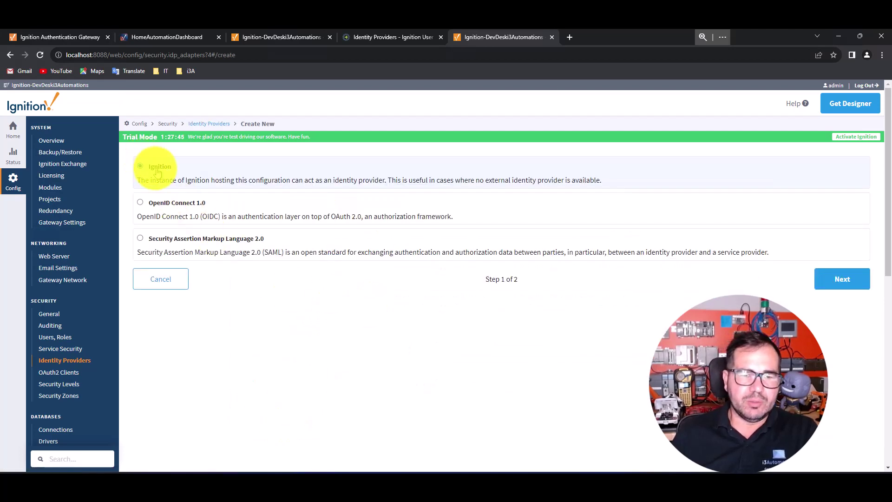
click(837, 279)
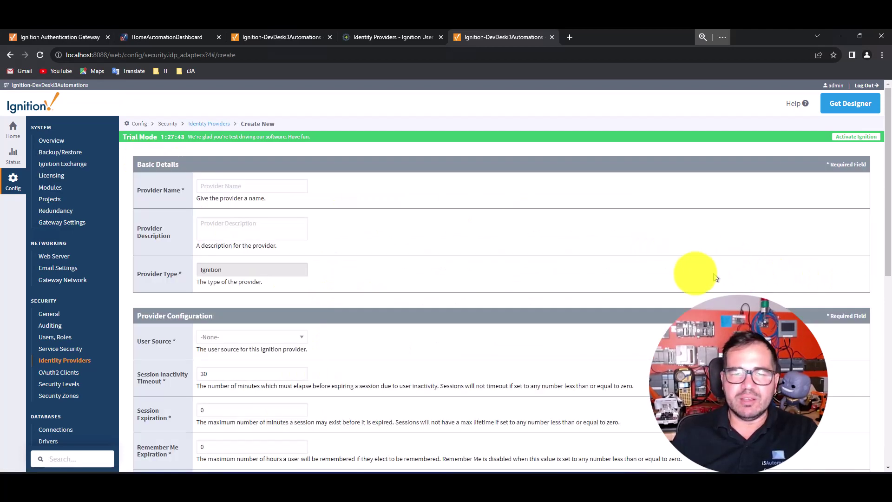
click(228, 186)
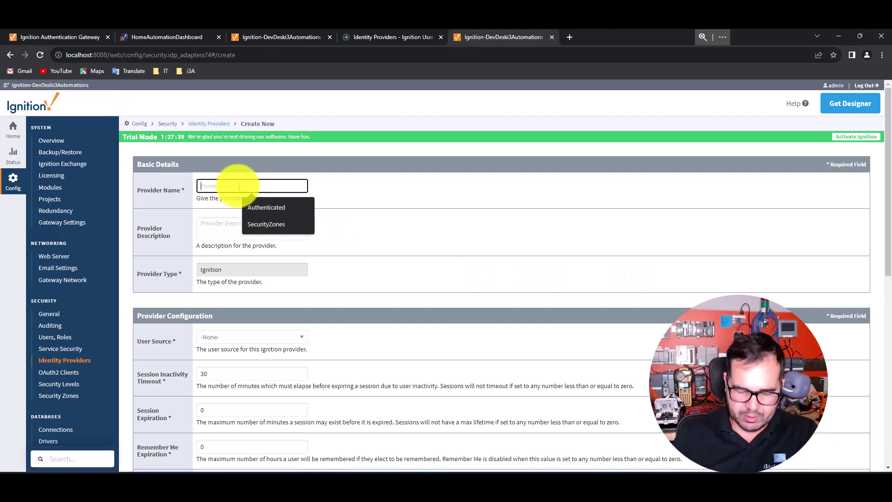
text(Maintenance)
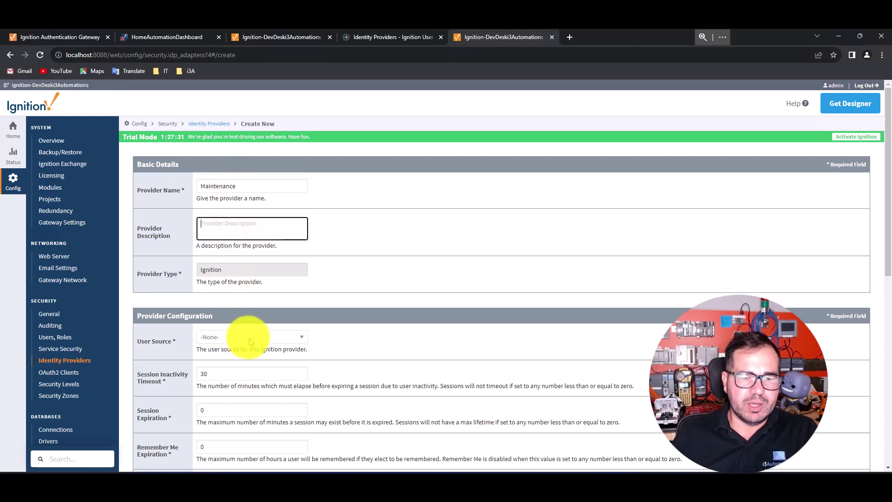
Step: Set the provider's user source to Maintenance and save it
click(306, 338)
click(232, 362)
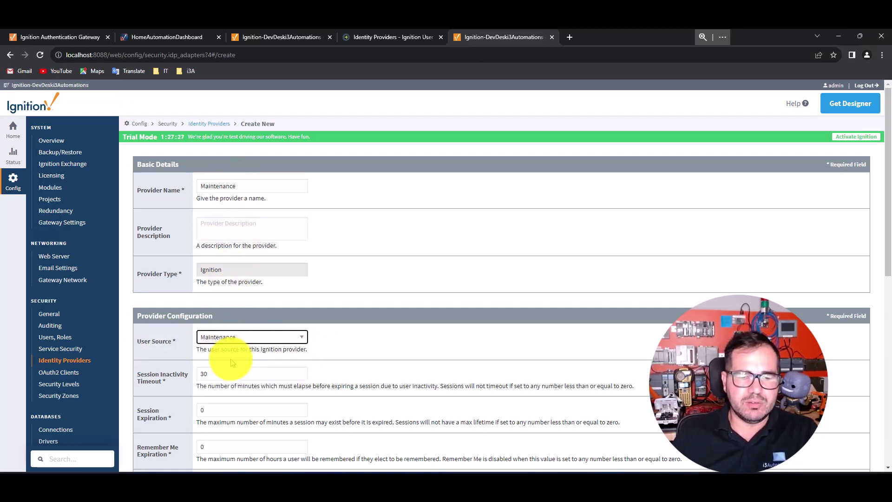
scroll(419, 320, down, 2)
scroll(423, 321, down, 3)
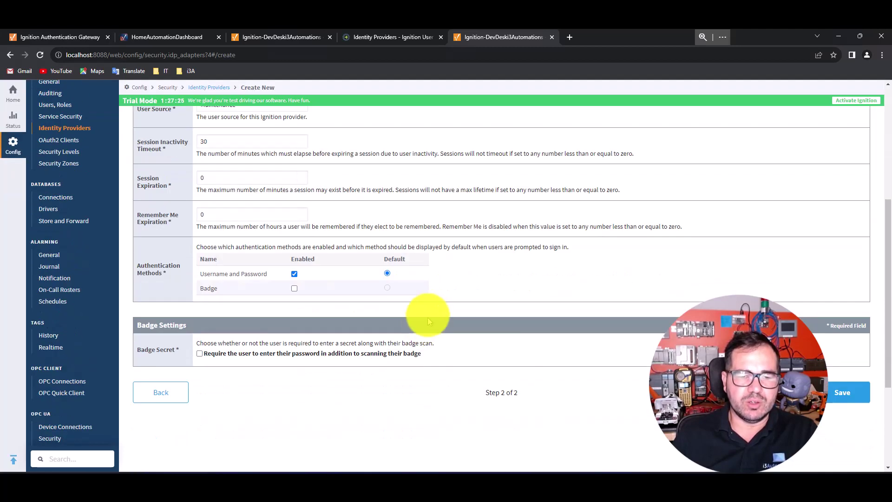
scroll(428, 297, up, 1)
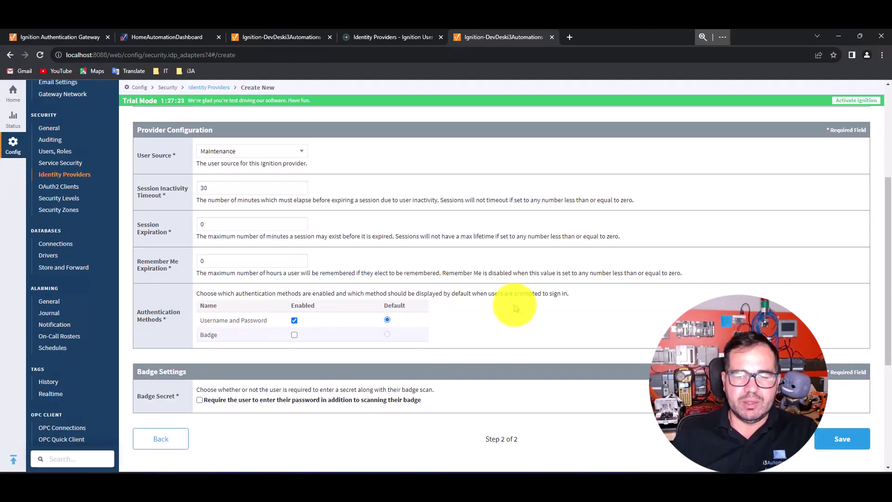
scroll(558, 307, down, 3)
click(842, 301)
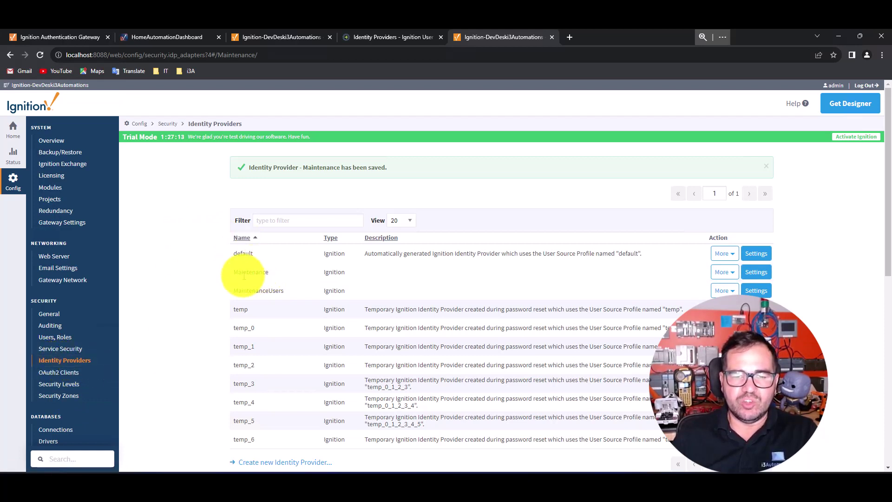
Step: Open the Security > General settings page from the Config sidebar
drag(235, 276, 267, 271)
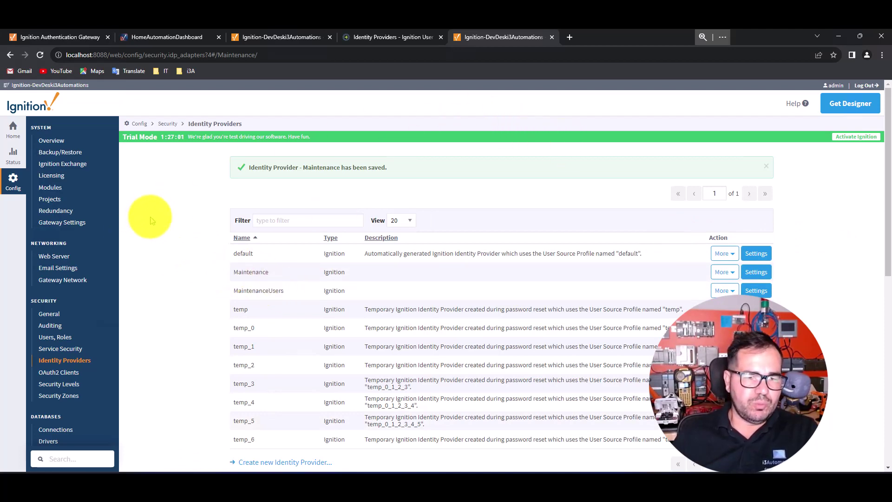
scroll(152, 222, down, 1)
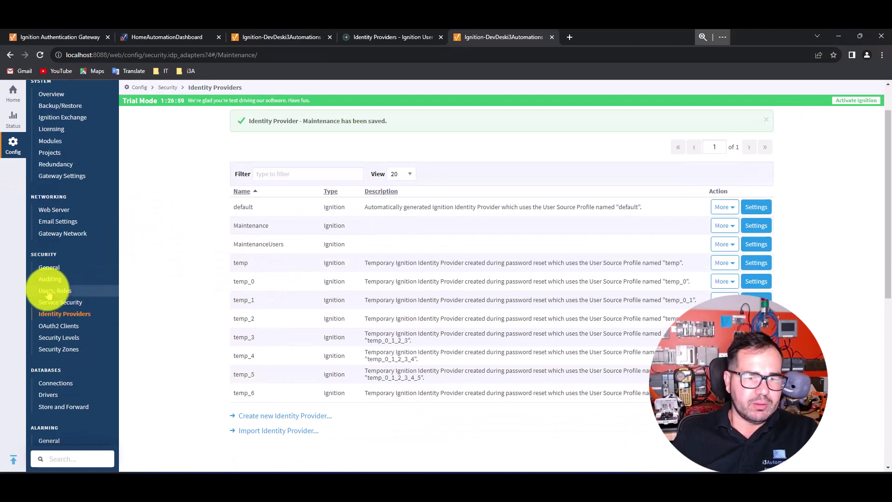
click(55, 267)
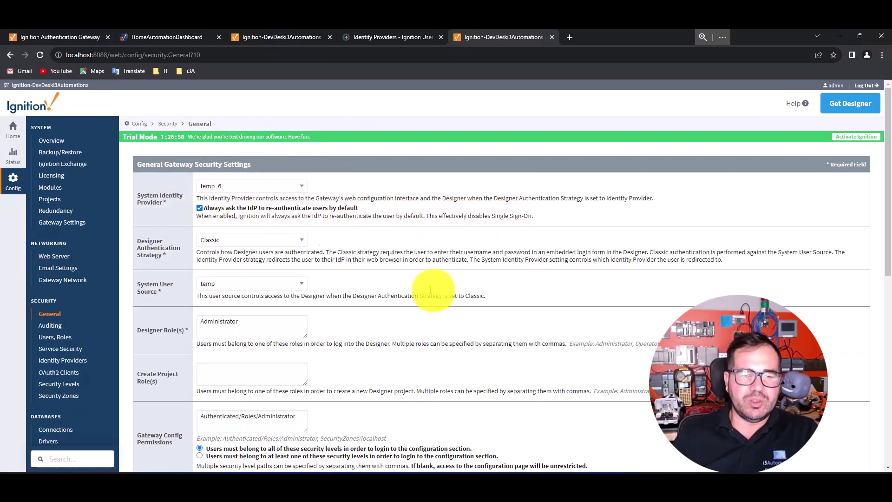
Step: Set both System Identity Provider and System User Source to default and save
click(298, 186)
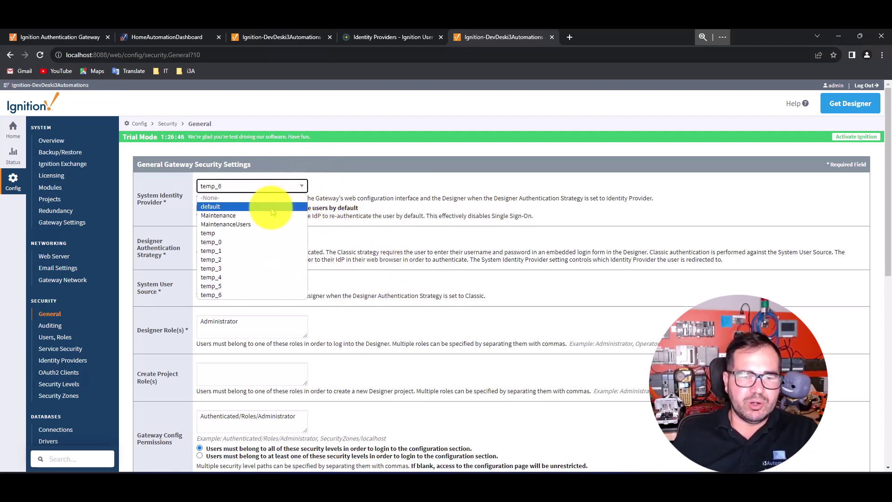
click(273, 212)
click(301, 284)
click(271, 314)
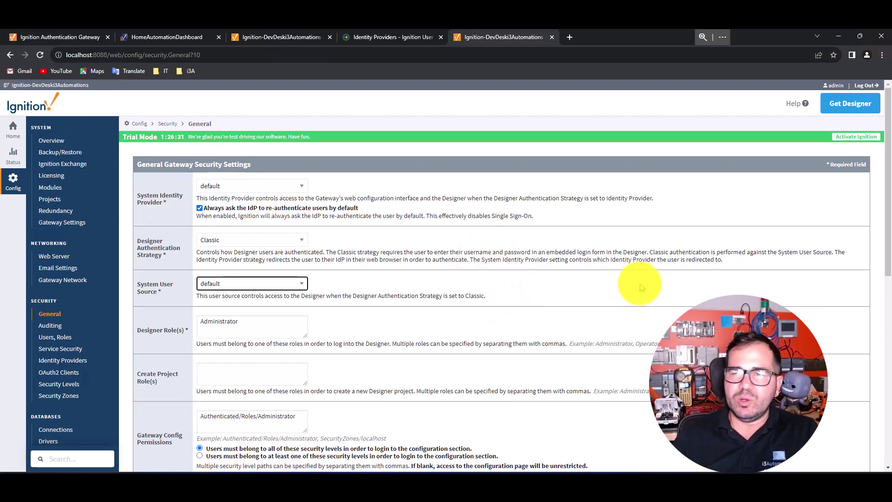
scroll(577, 279, down, 15)
click(502, 398)
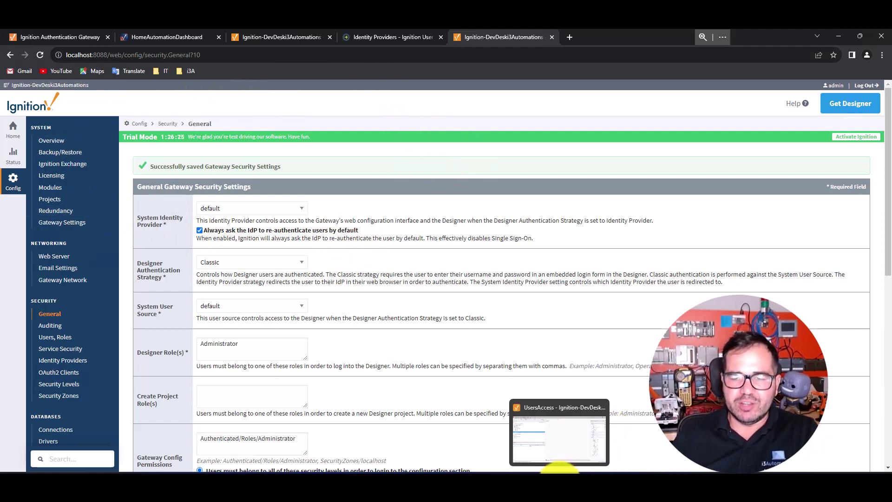
click(560, 471)
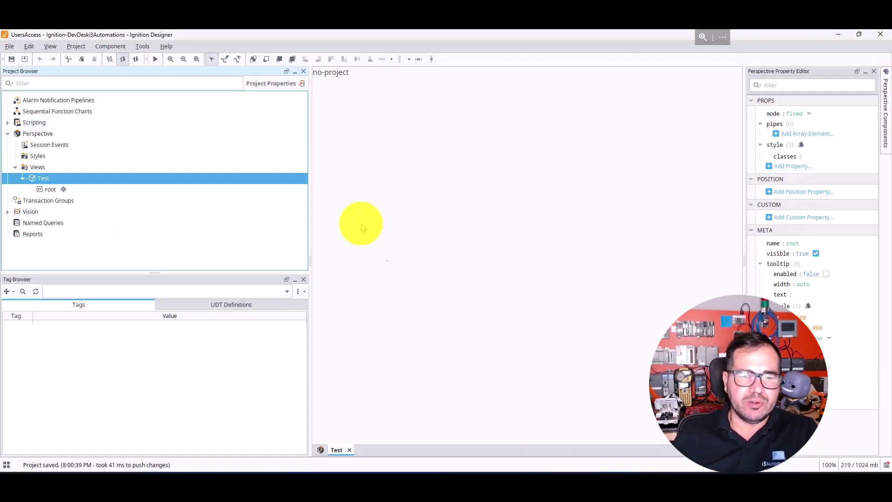
Step: Open the UsersAccess Project Properties and dismiss the gateway data error
click(108, 47)
mouse_move(80, 50)
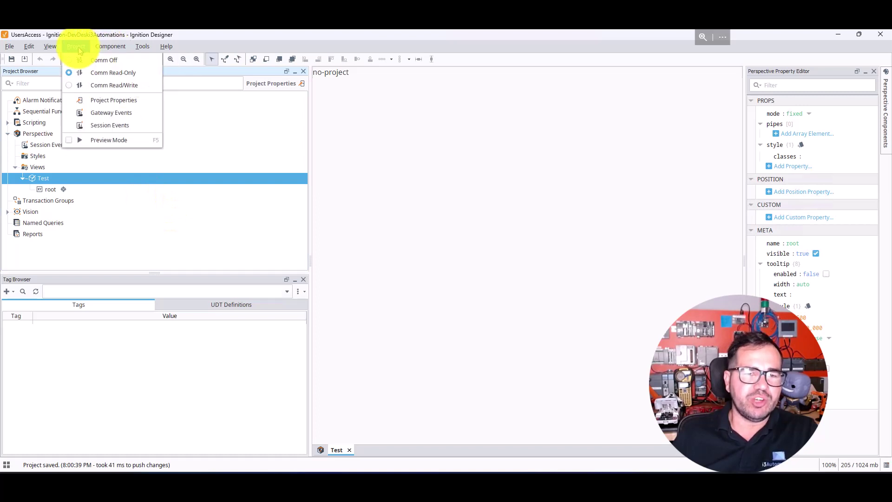
click(108, 105)
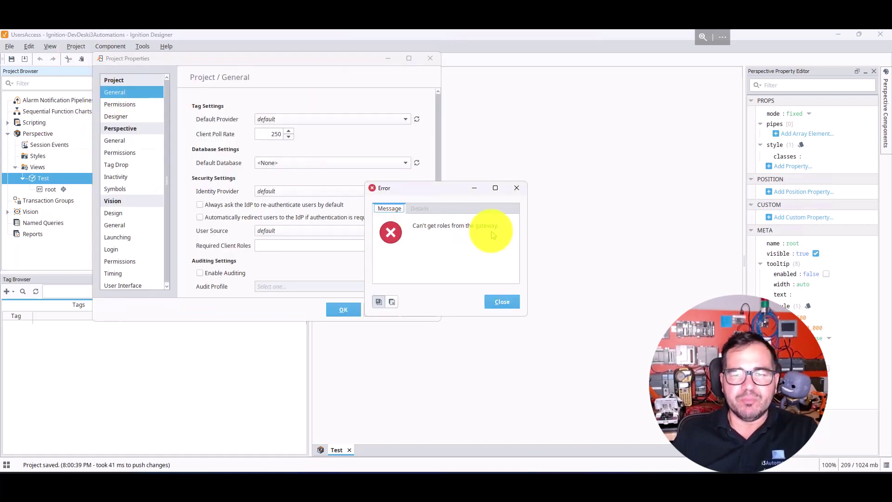
click(501, 300)
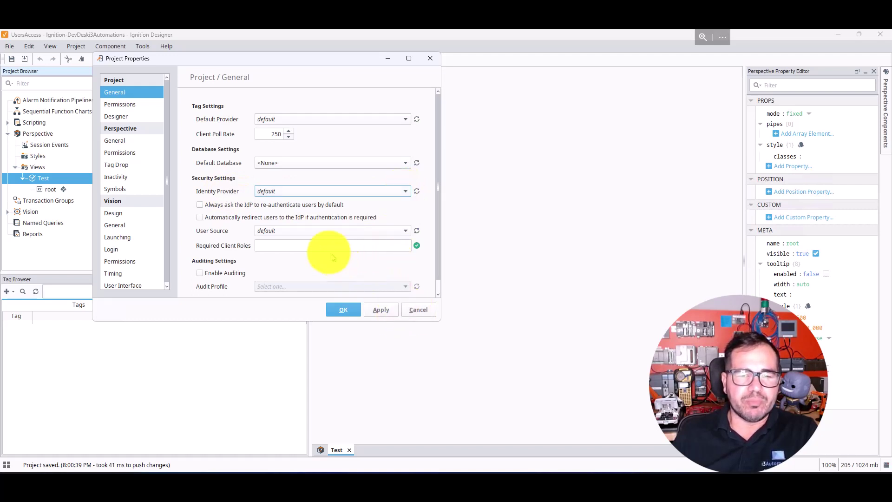
Step: Find the user source, tag provider and identity provider lists empty, cancel, and dismiss the re-login error
click(407, 231)
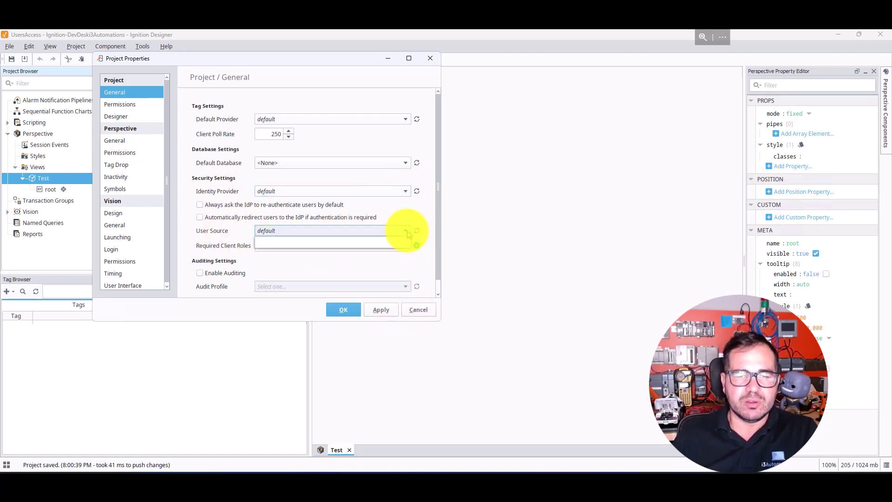
click(406, 231)
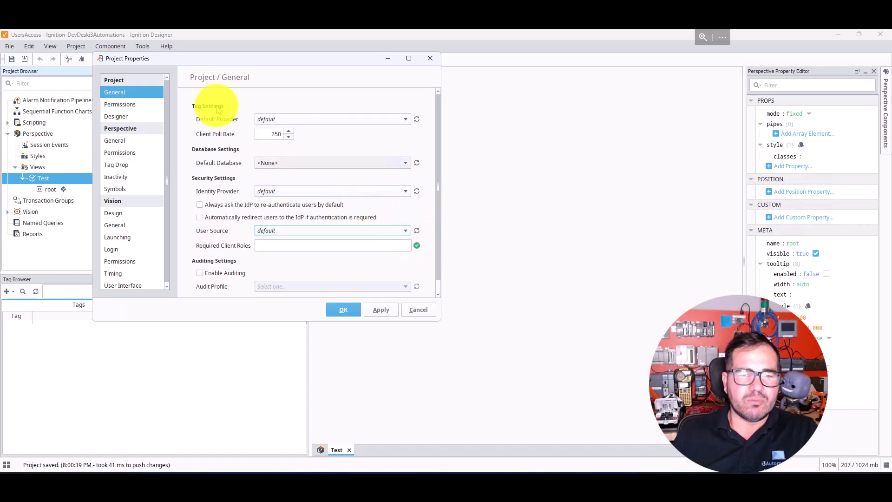
click(407, 120)
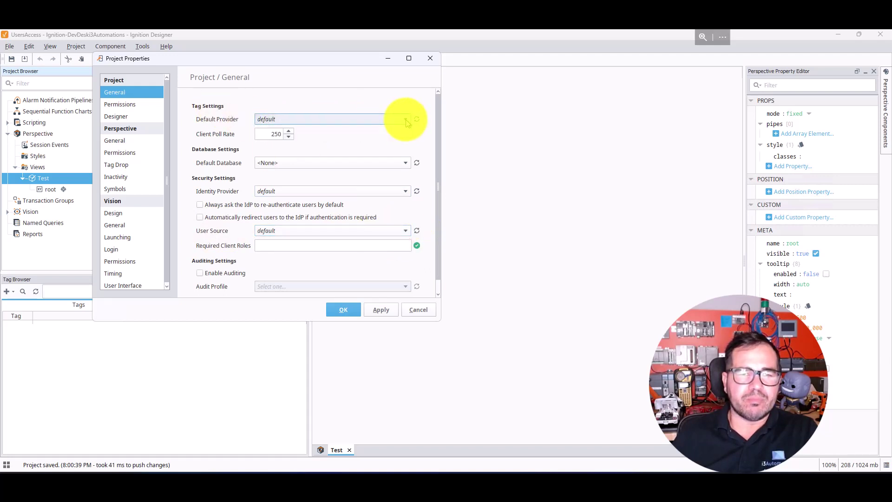
click(269, 163)
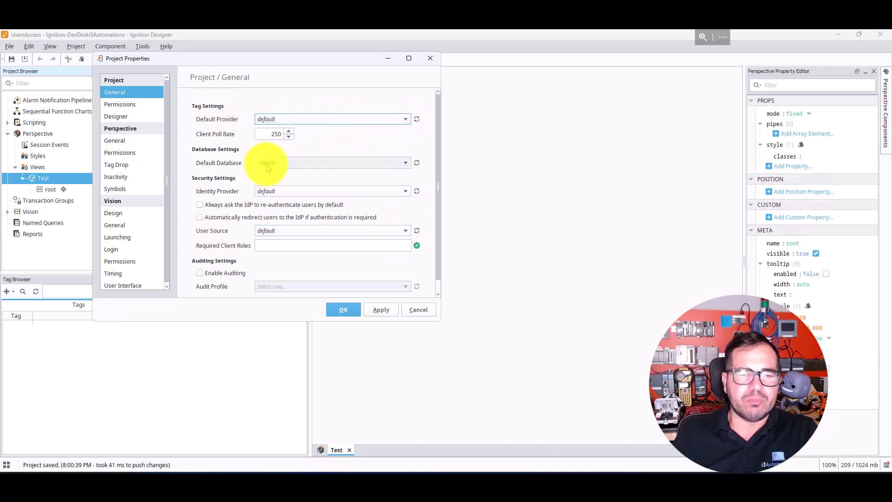
click(267, 189)
click(270, 188)
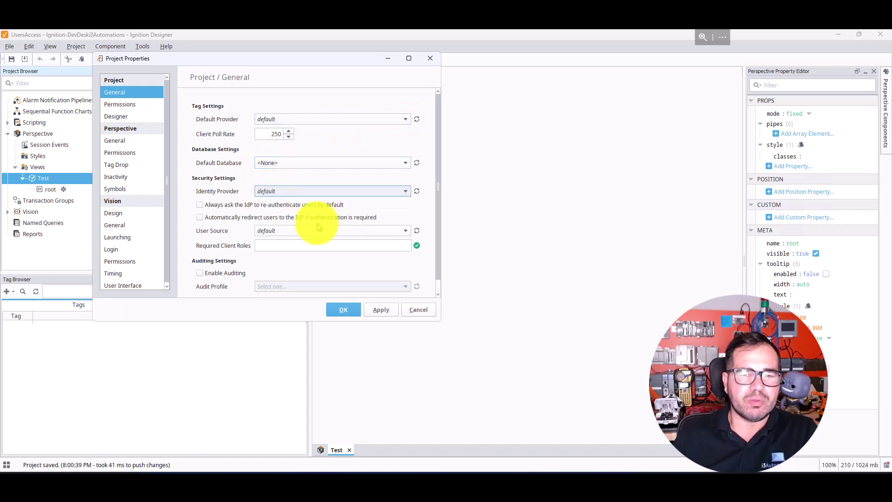
click(416, 311)
click(13, 60)
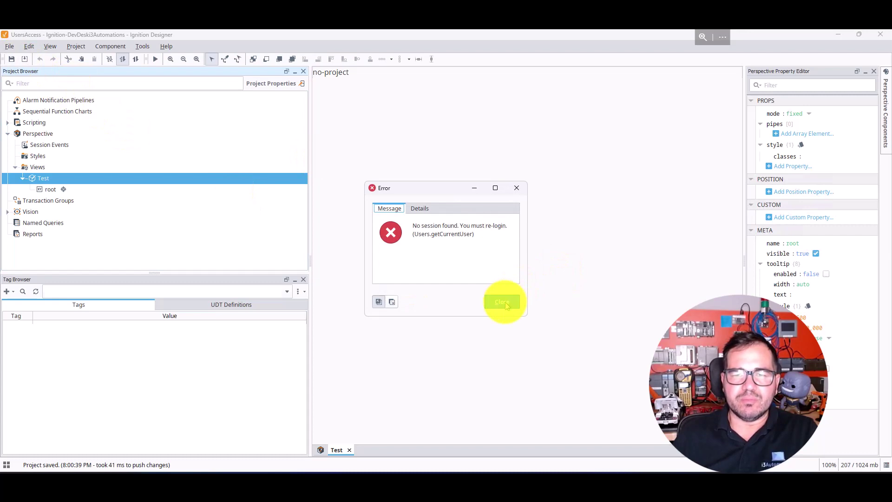
click(506, 305)
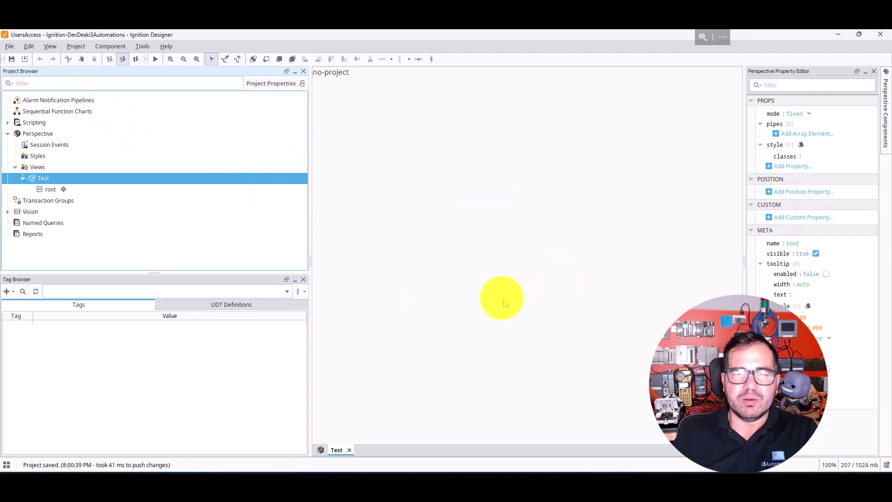
Step: Exit the Designer and relaunch it on the local gateway from the Designer Launcher
click(880, 37)
click(425, 273)
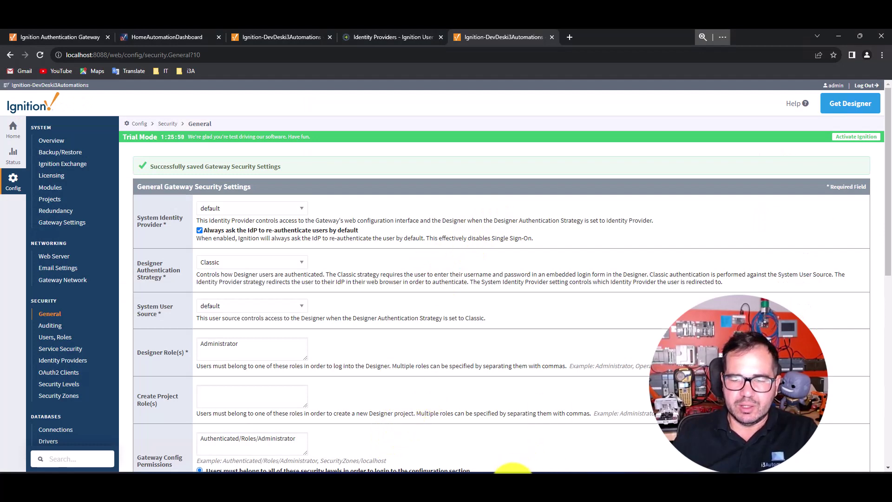
click(513, 471)
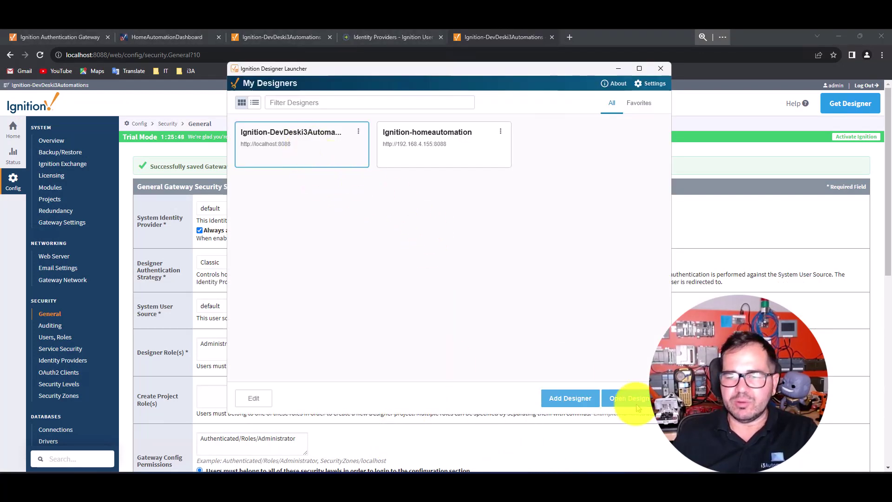
click(634, 403)
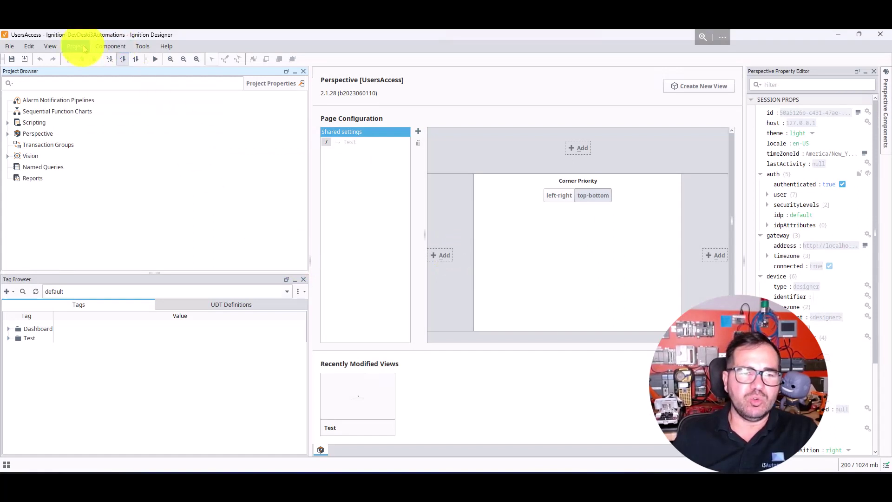
click(76, 46)
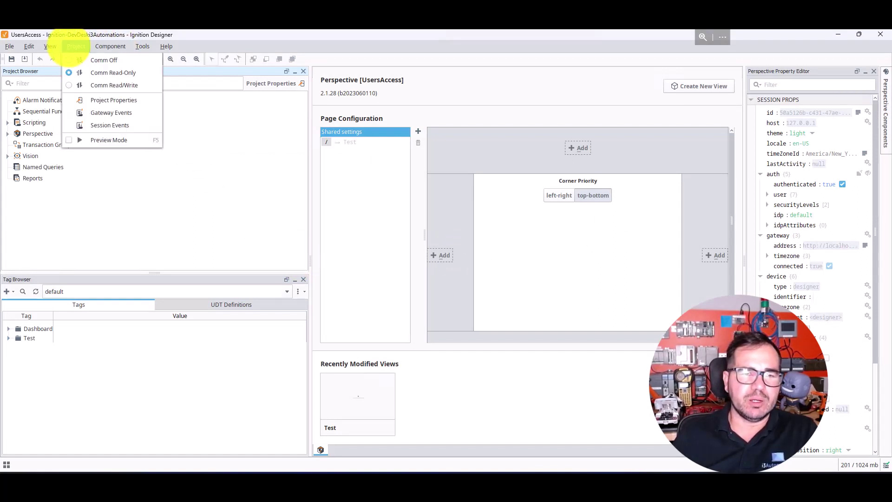
Step: In Project Properties, choose Maintenance for both Identity Provider and User Source and apply with OK
click(116, 100)
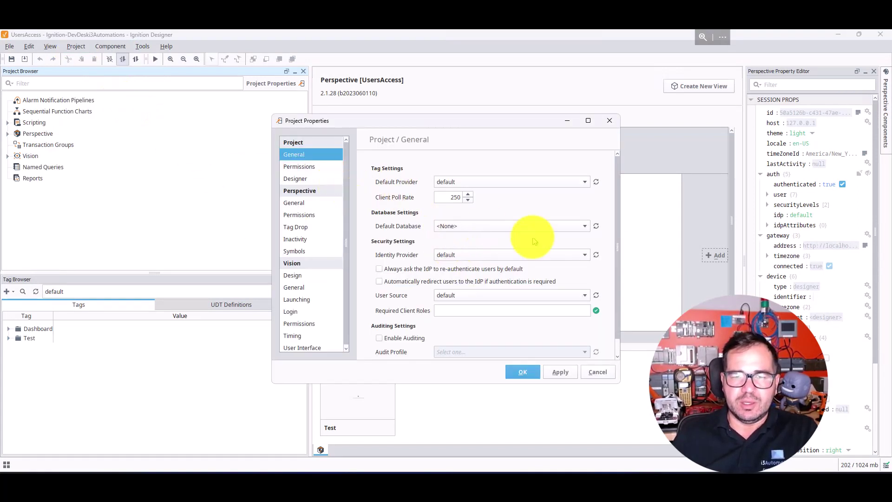
click(502, 256)
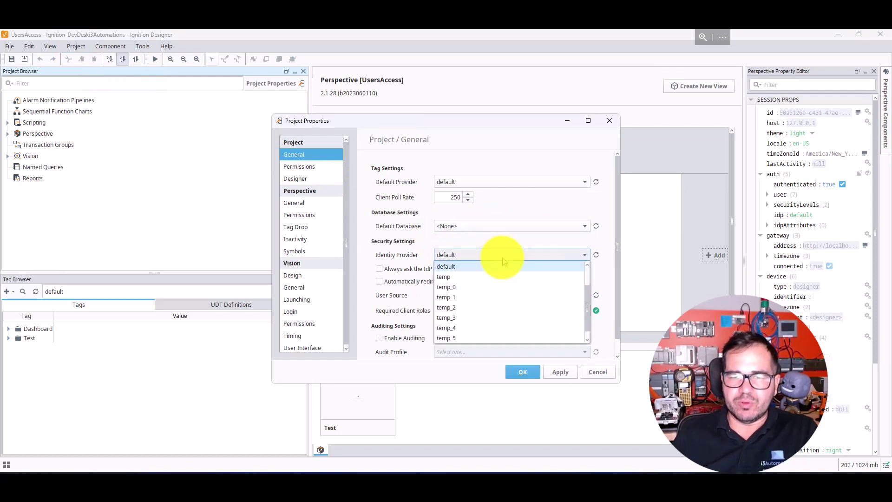
drag(584, 303, 578, 255)
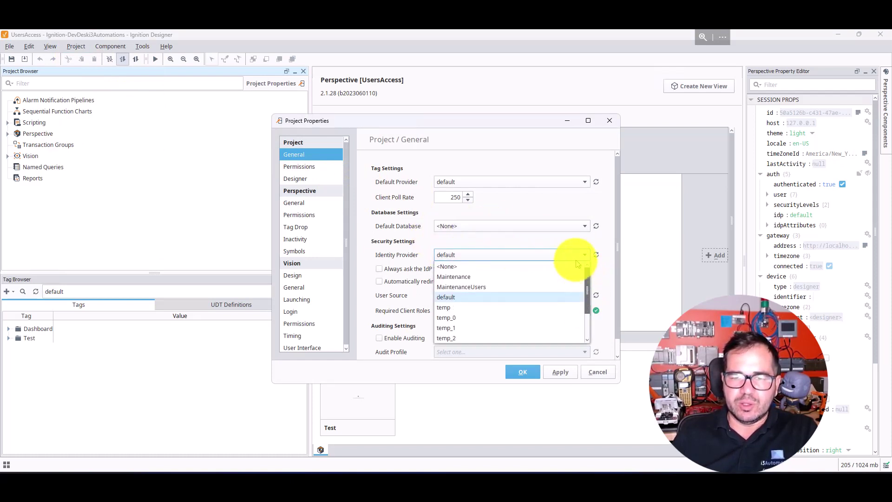
click(451, 278)
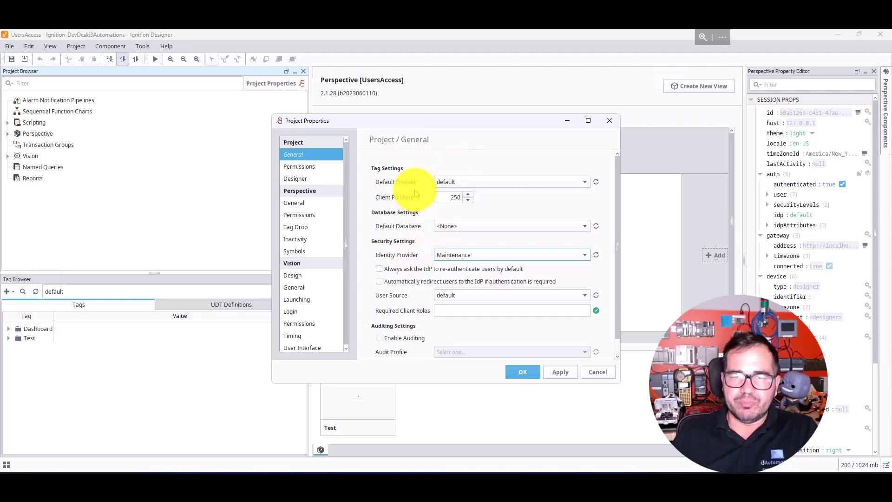
click(586, 296)
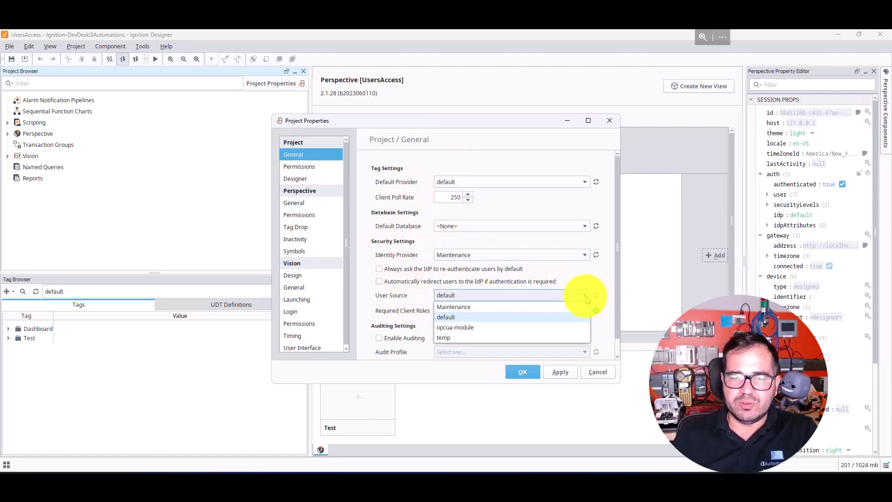
click(463, 309)
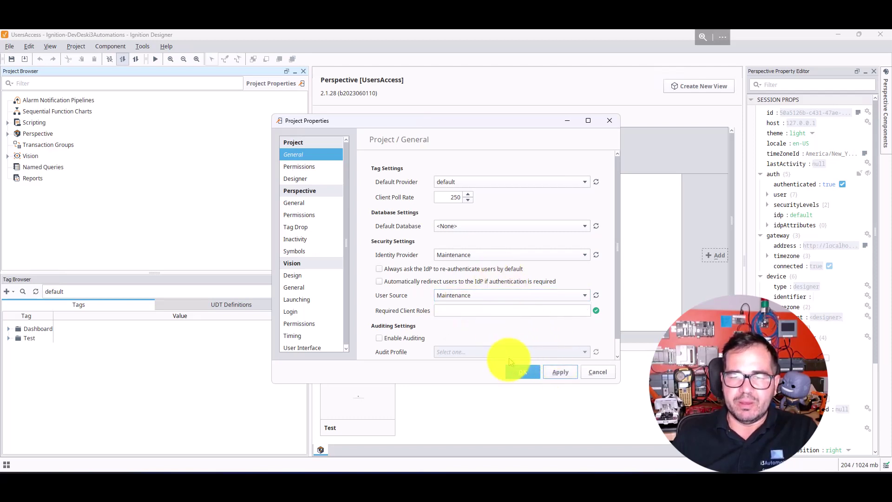
click(522, 373)
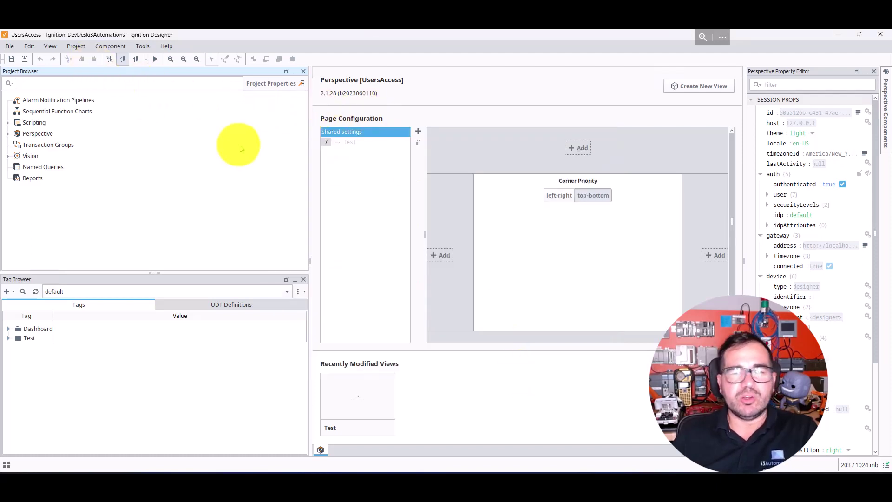
Step: Save the UsersAccess project and launch a Perspective session of it
click(11, 59)
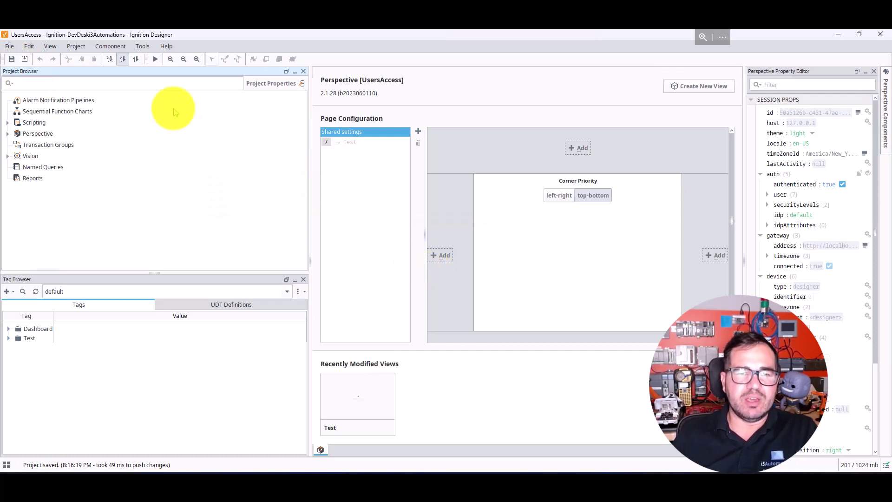
click(143, 46)
mouse_move(185, 143)
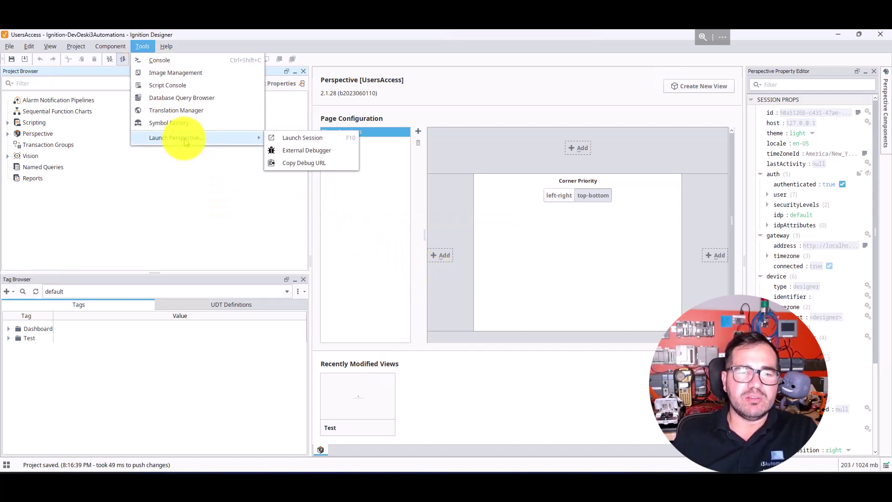
click(302, 139)
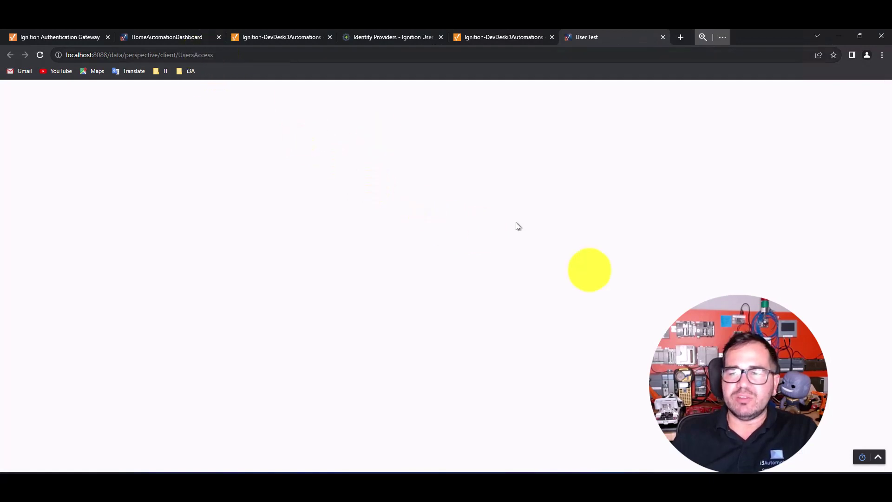
Step: Sign in to the session with a saved Maintenance user login, reaching the User Test page
click(878, 458)
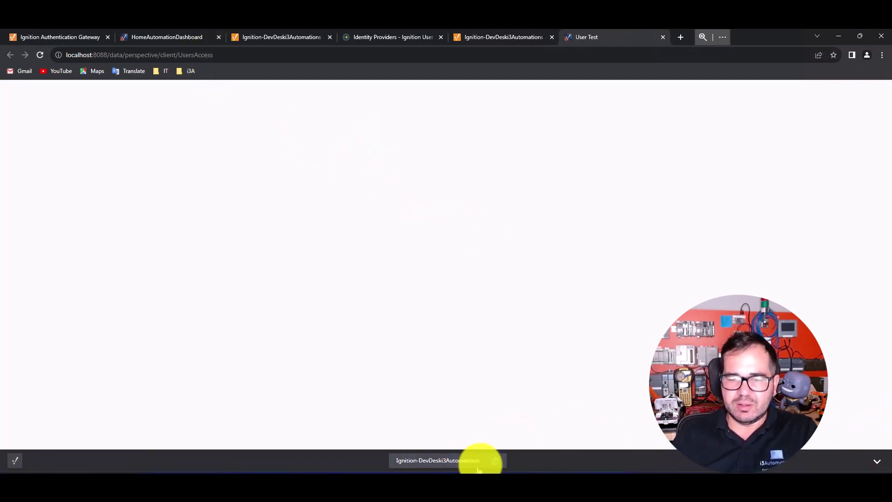
click(459, 461)
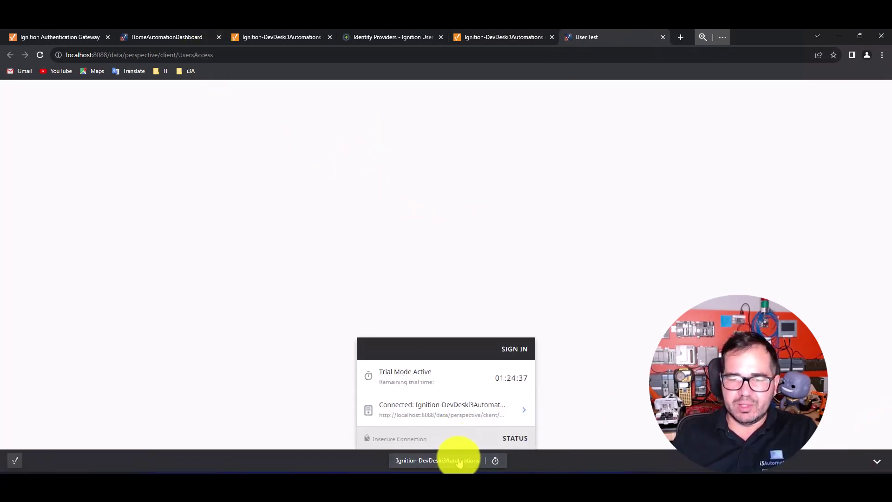
click(518, 351)
text(admi)
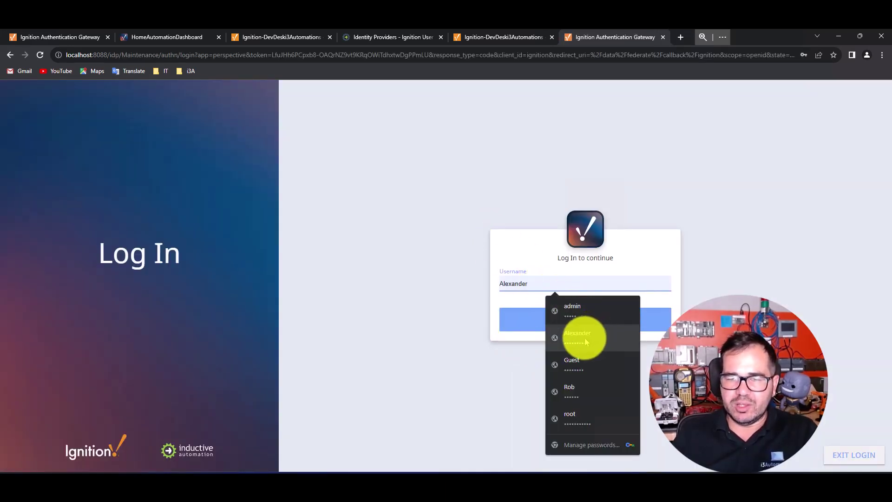
click(583, 339)
click(580, 325)
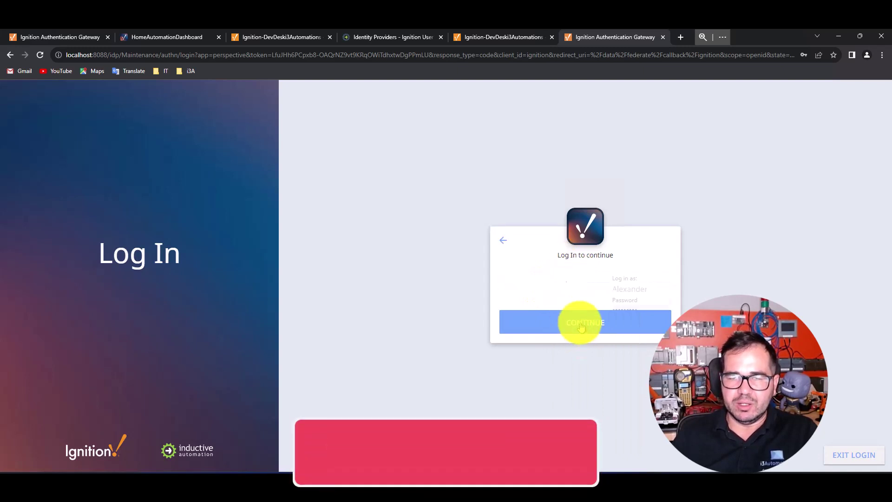
click(576, 334)
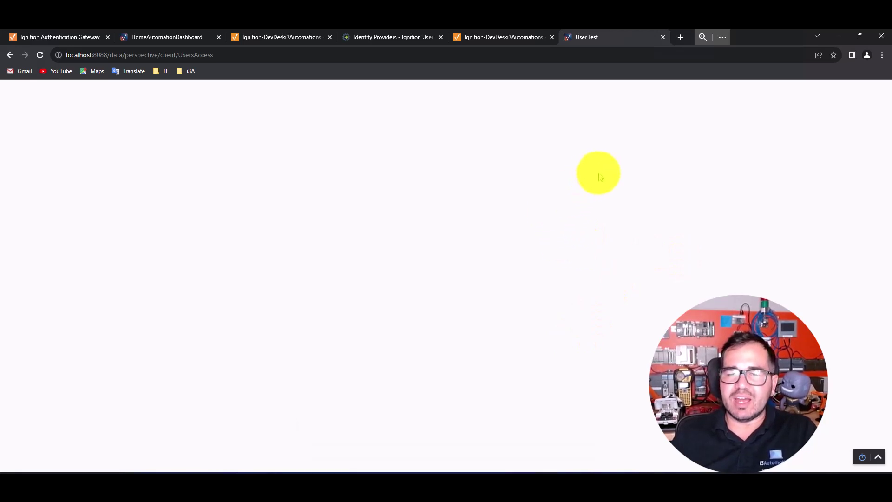
click(879, 460)
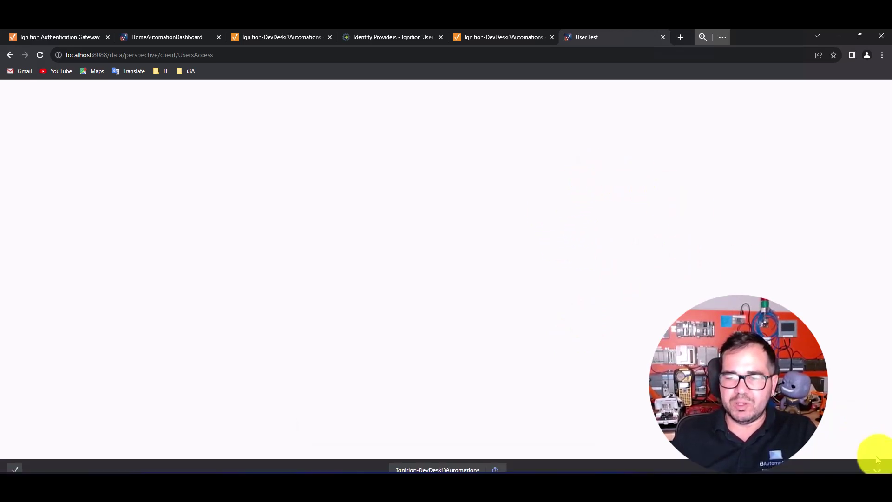
Step: Sign the current user out of the session and return to the sign-in page
click(446, 460)
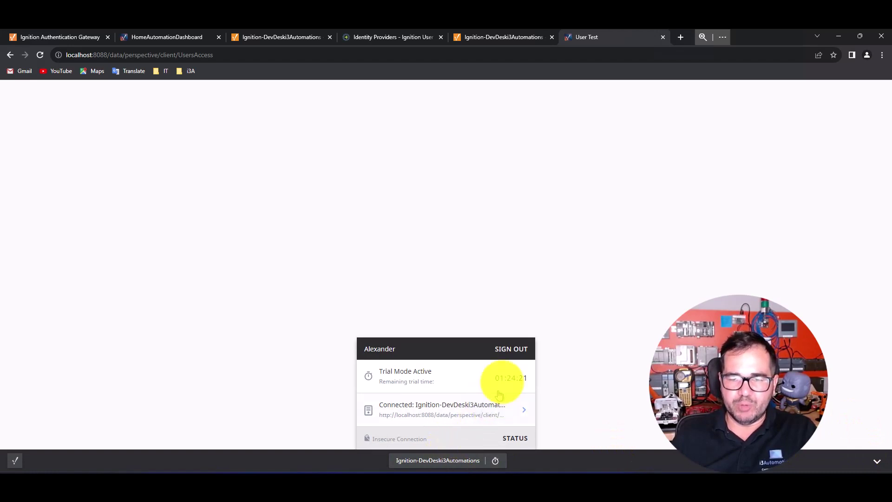
click(511, 350)
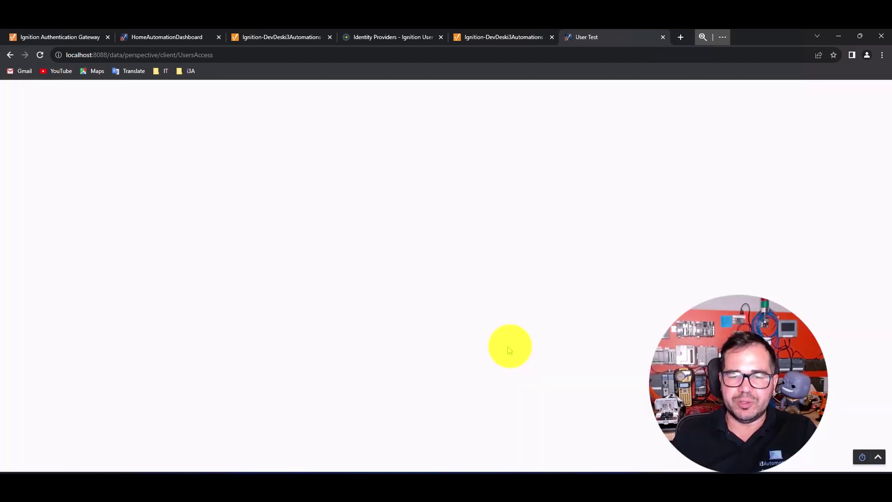
click(877, 458)
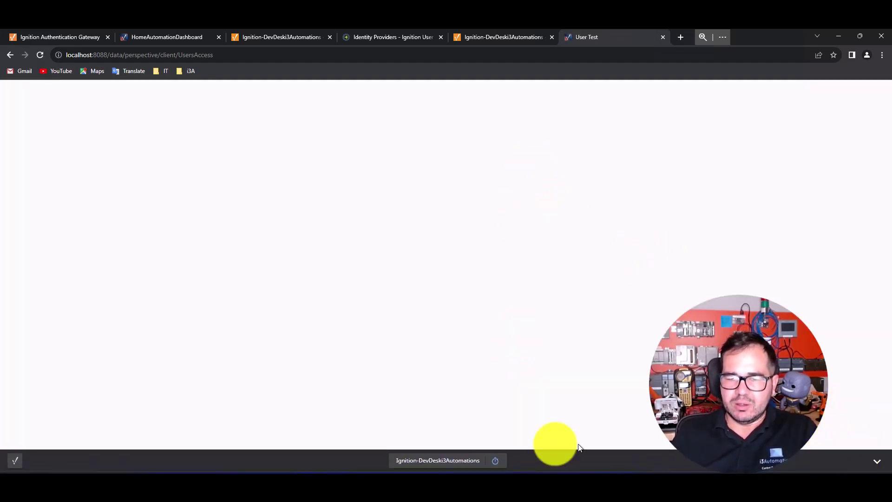
click(444, 459)
click(513, 344)
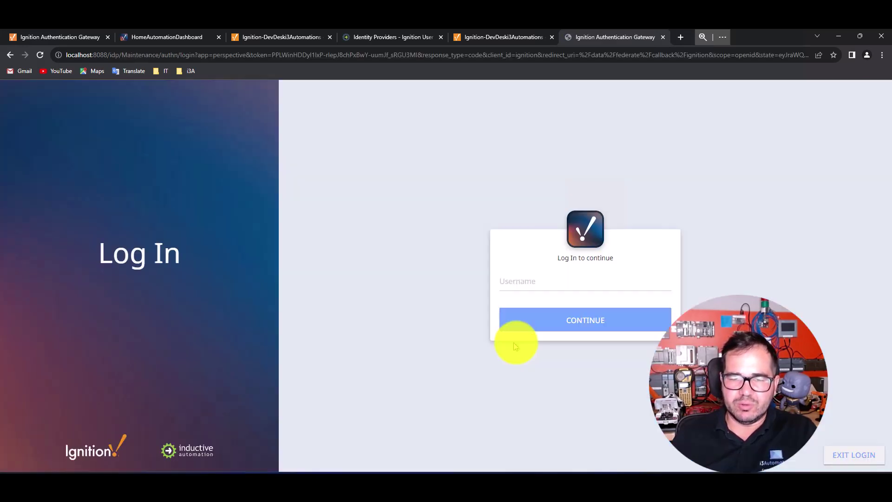
Step: Sign in with another Maintenance user's username and password, saving the login in Chrome
click(565, 283)
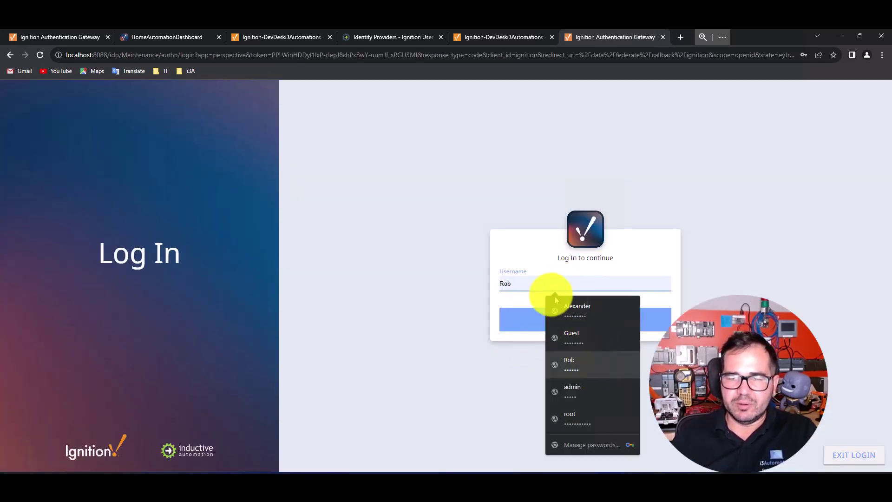
drag(546, 284, 502, 281)
text(Al)
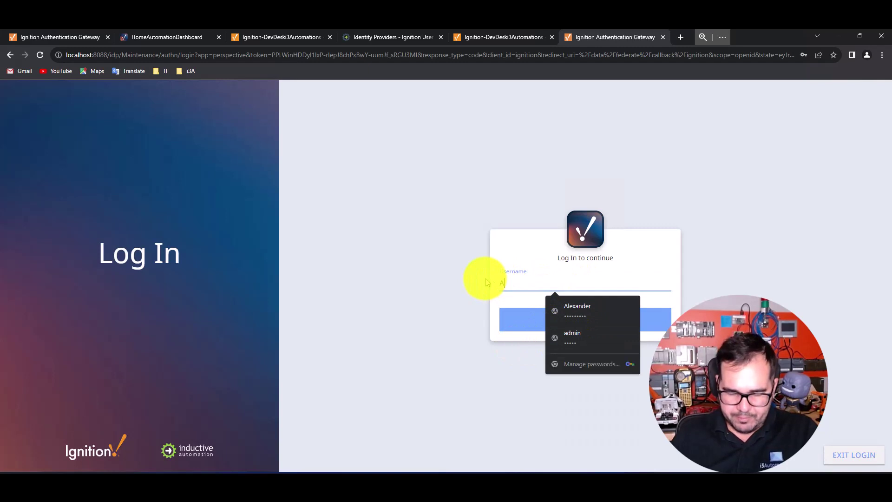
text(ex)
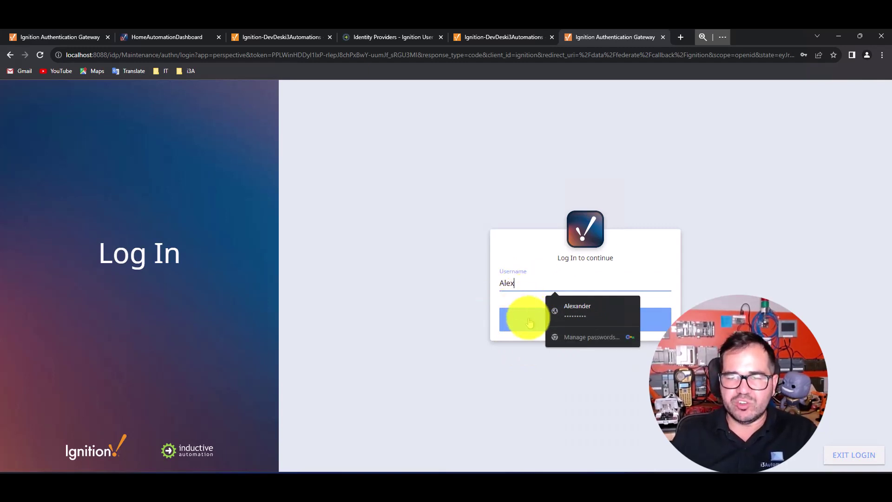
click(521, 319)
drag(541, 302, 482, 304)
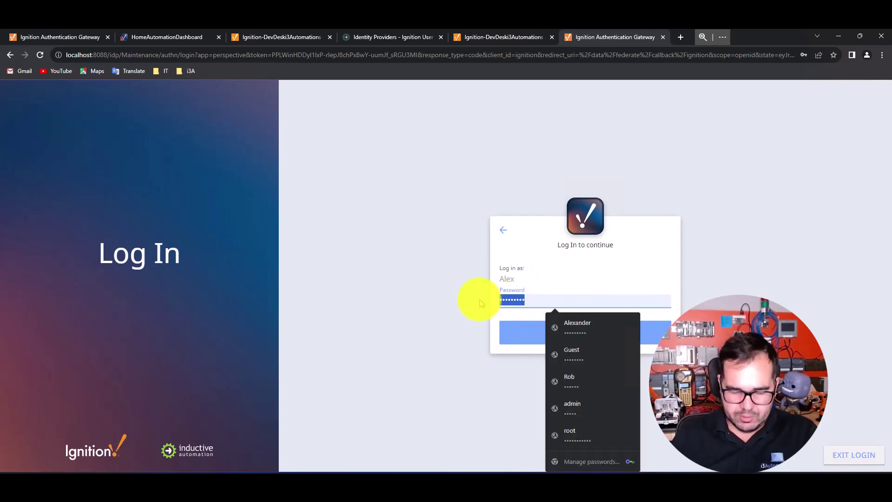
text(••)
click(560, 333)
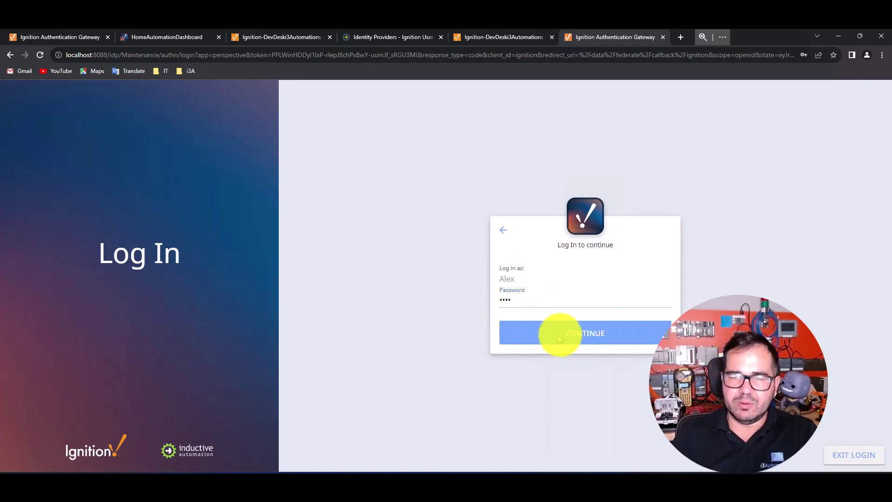
click(529, 182)
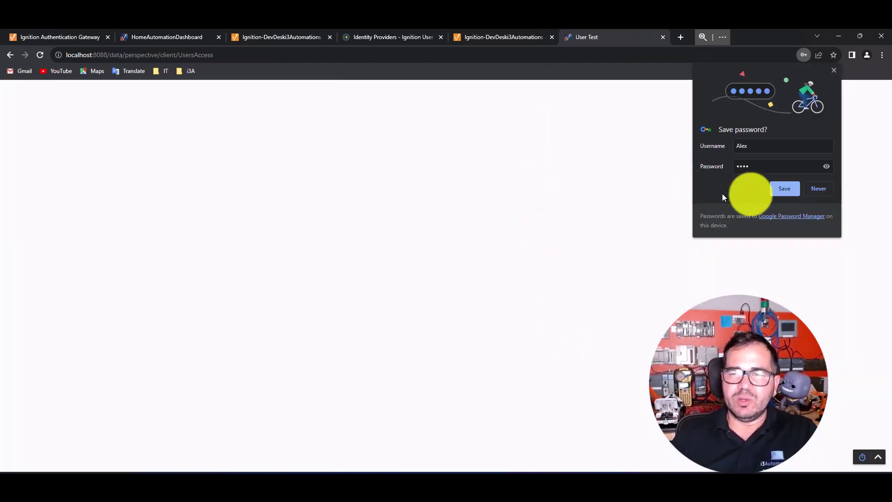
click(792, 191)
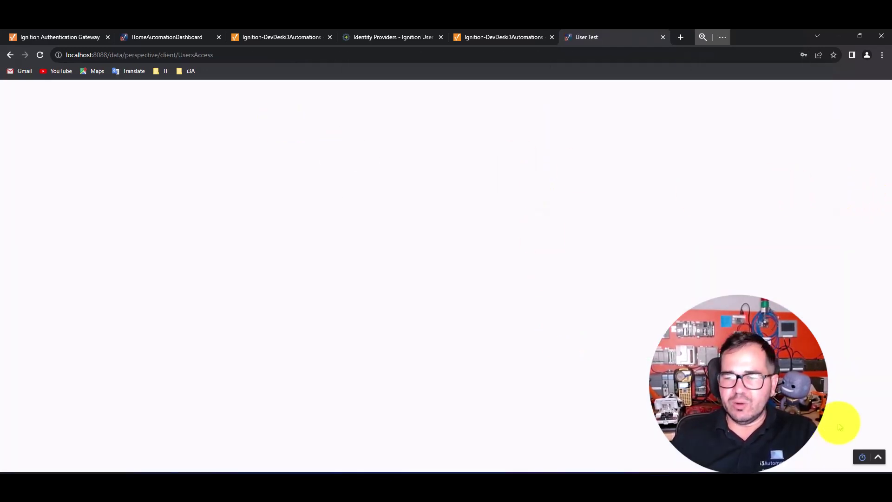
Step: Confirm the second user is signed in via the session dock, then bring up the Paint diagram
click(878, 457)
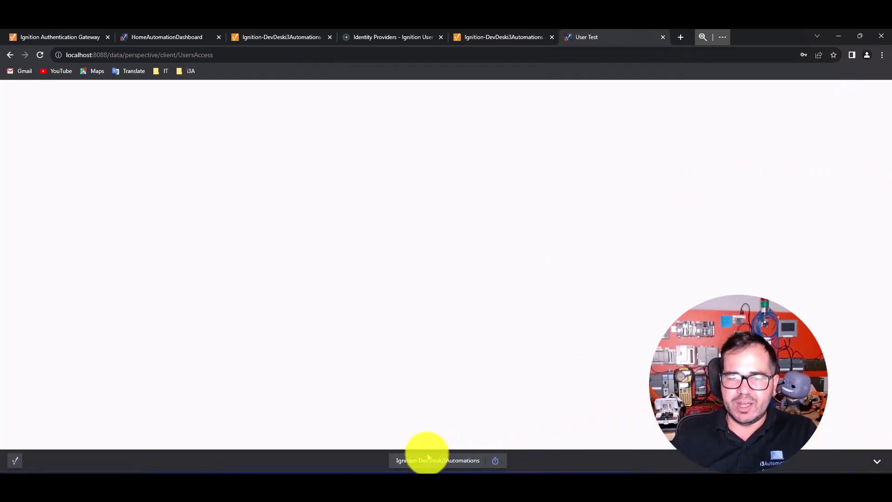
click(425, 460)
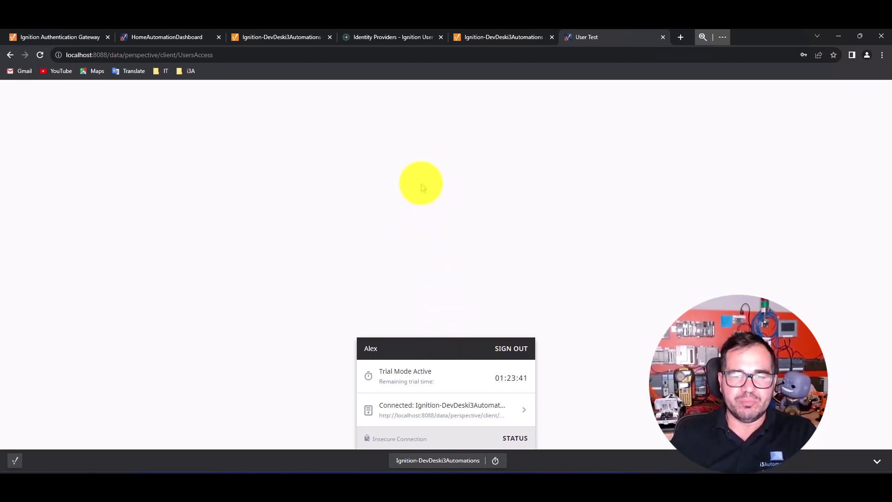
click(422, 185)
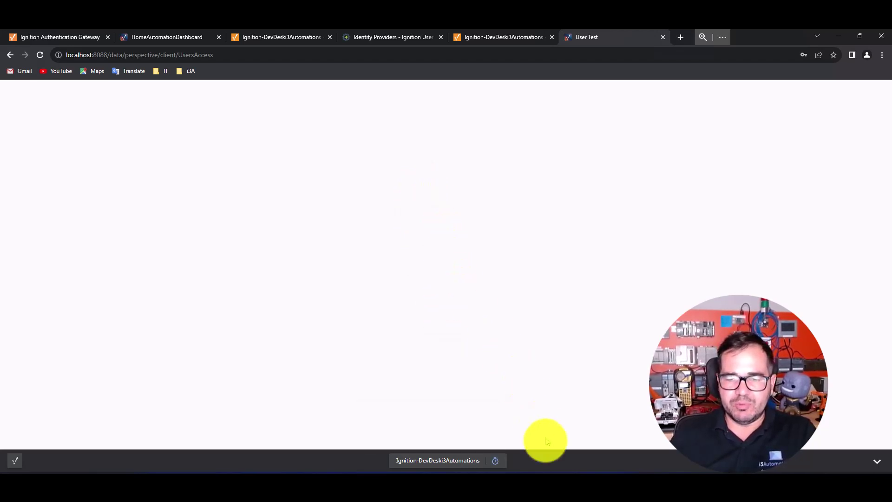
click(538, 470)
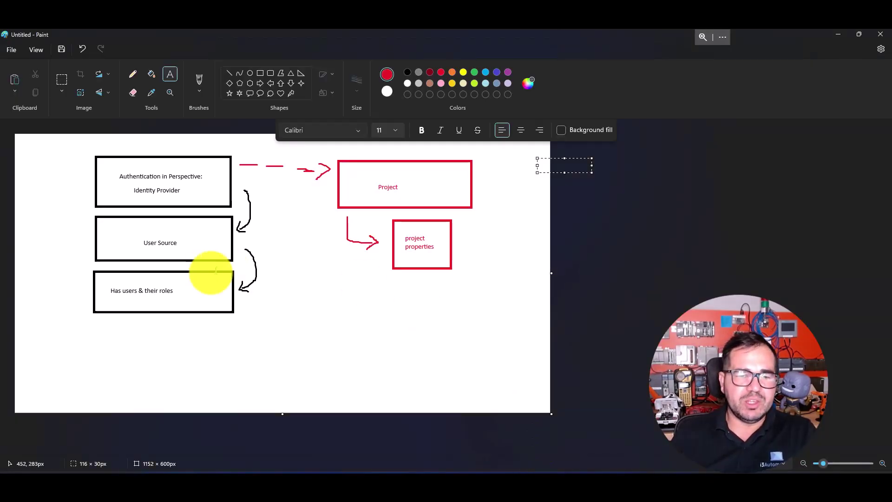
Step: Undo the stray empty text box in the Paint diagram and return to Ignition Designer
key(ctrl+z)
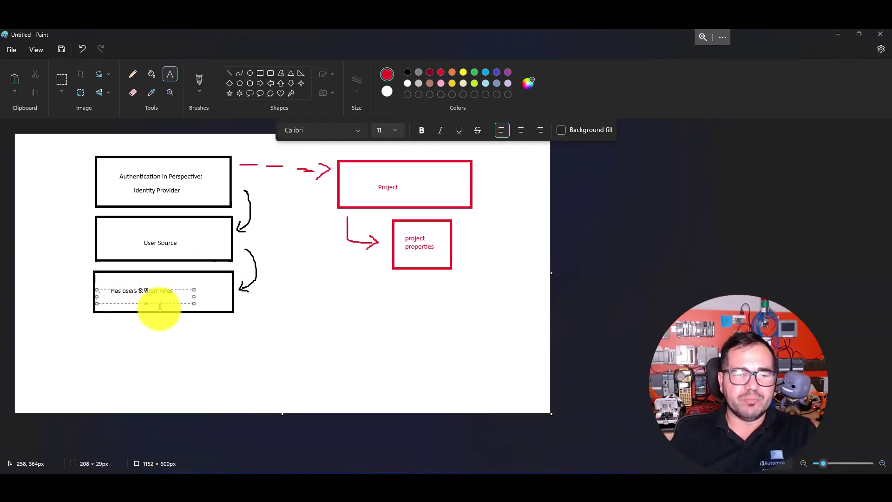
click(267, 296)
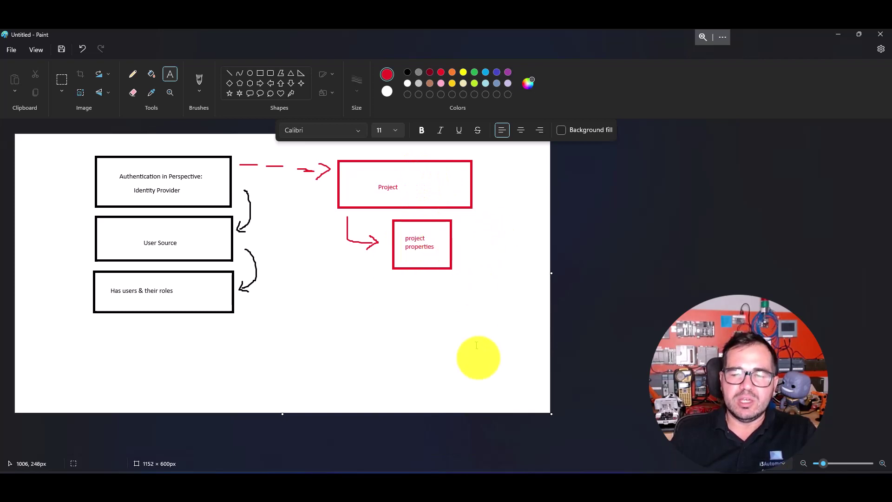
click(588, 481)
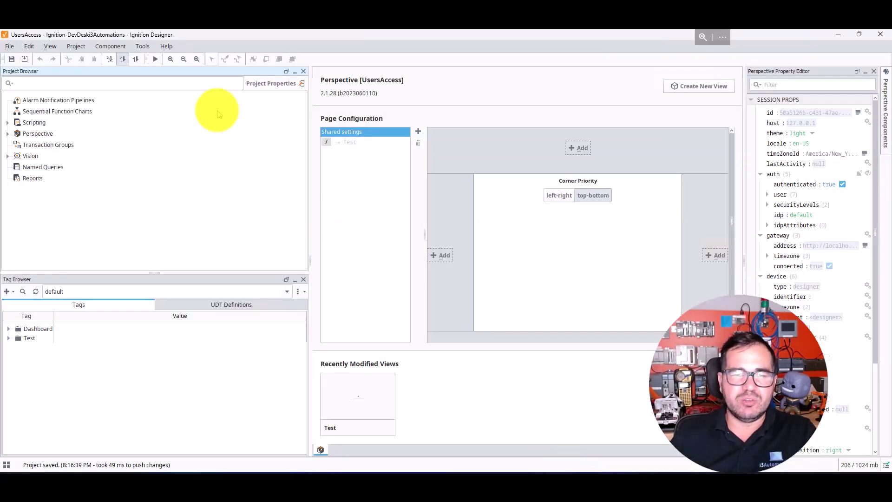
Step: Reopen Project Properties to confirm Maintenance as identity provider and user source
click(76, 46)
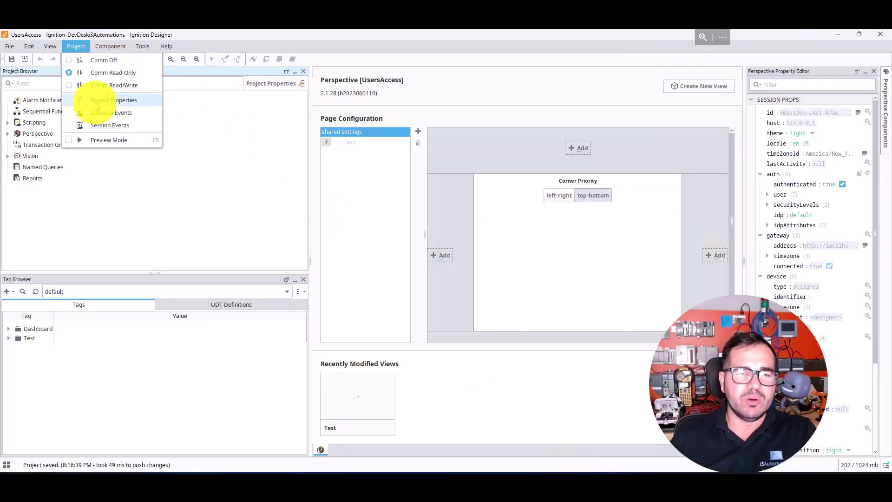
click(104, 99)
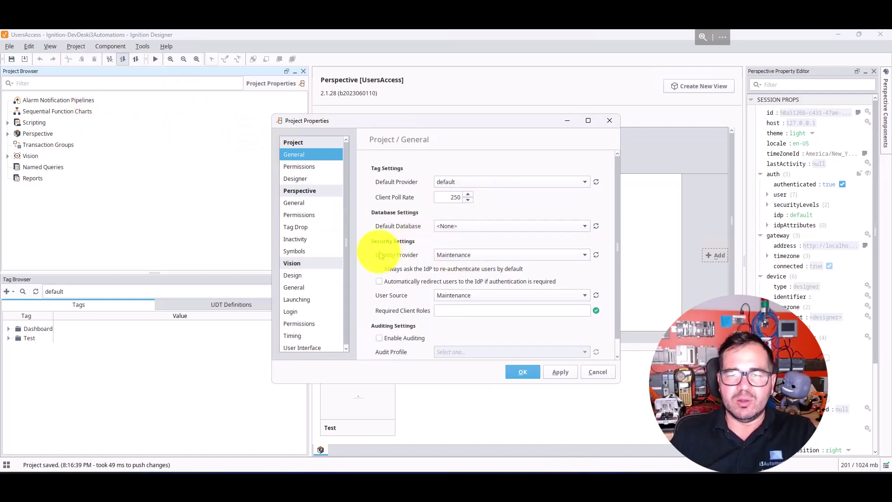